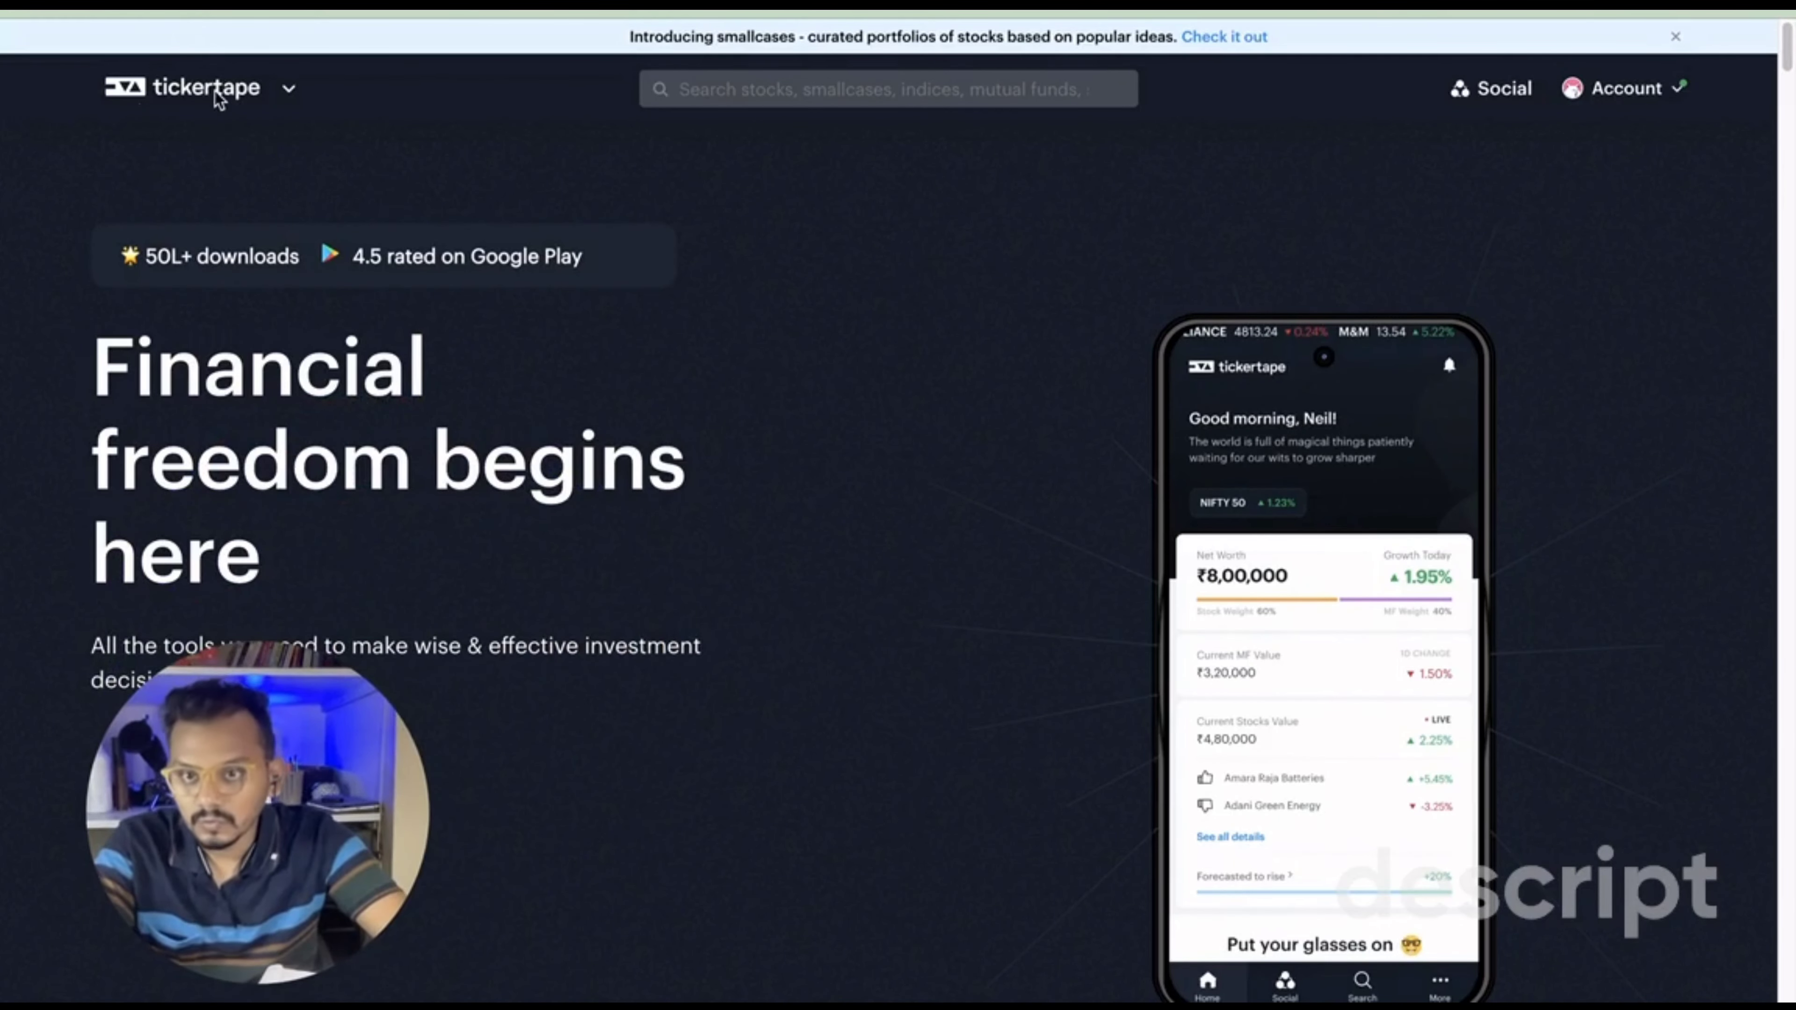
Step: Open the mutual fund screener from Tickertape's trading tools
mouse_move(219, 99)
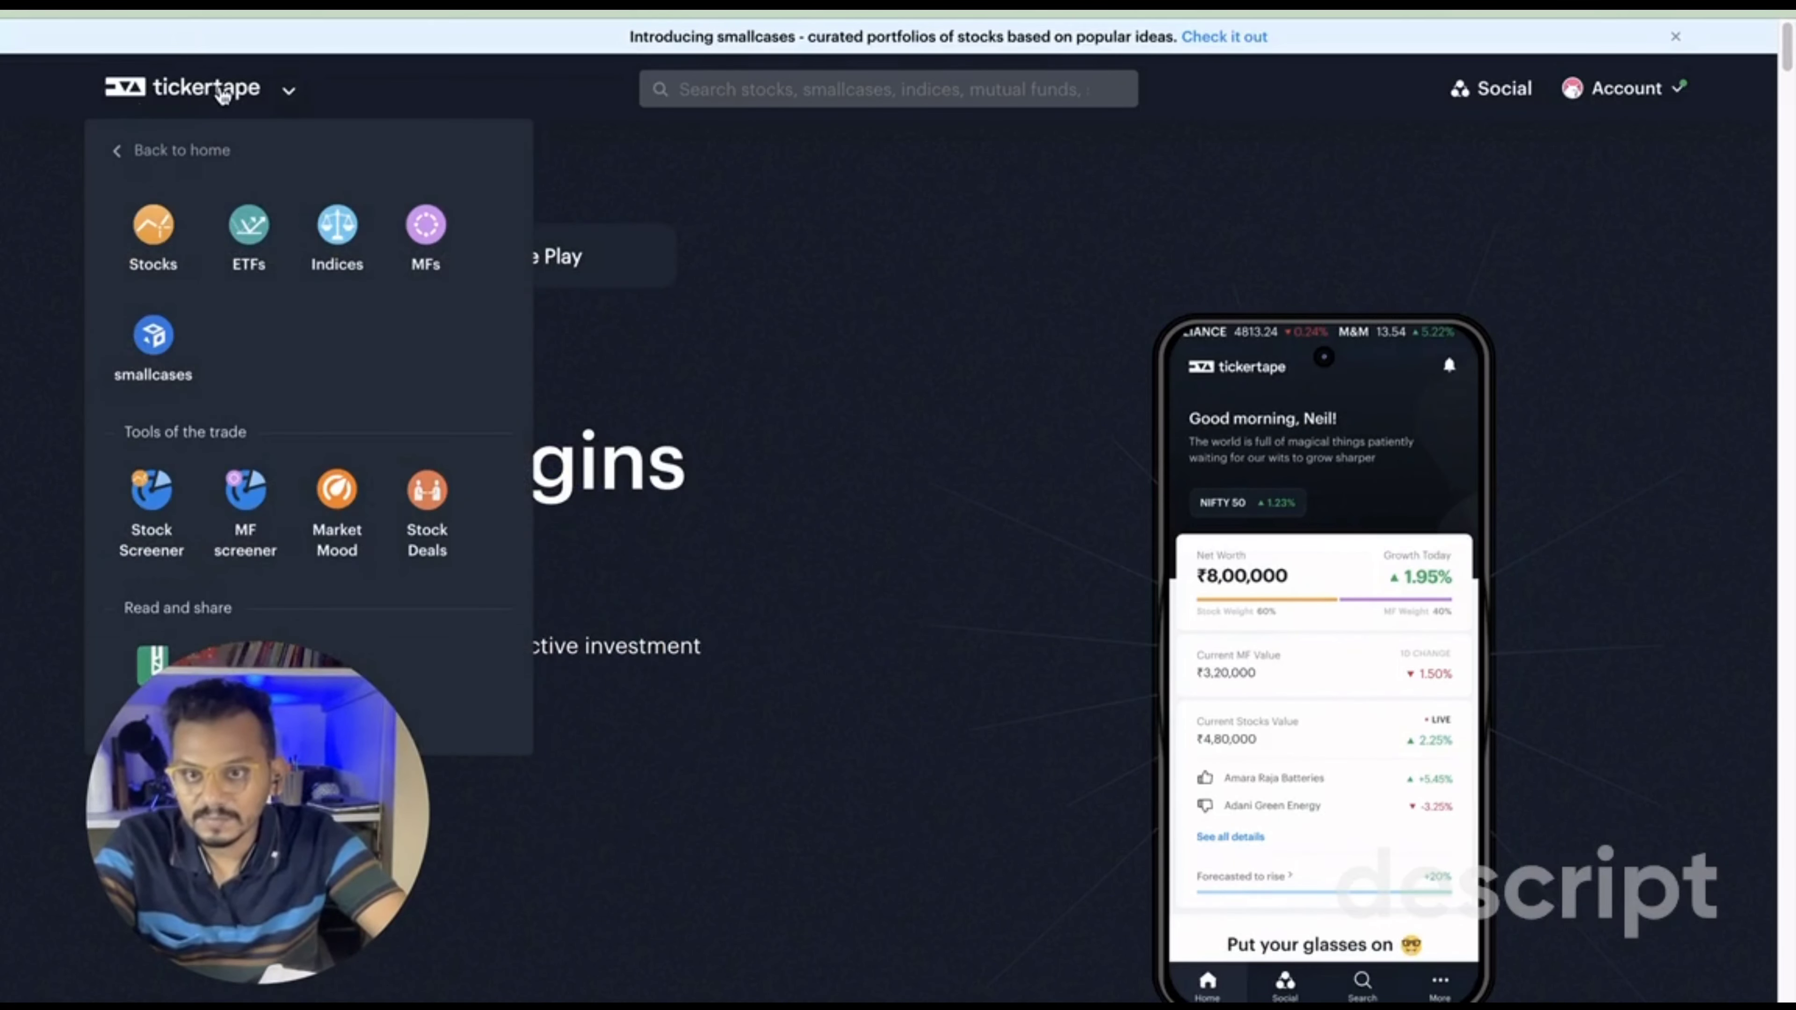
click(246, 516)
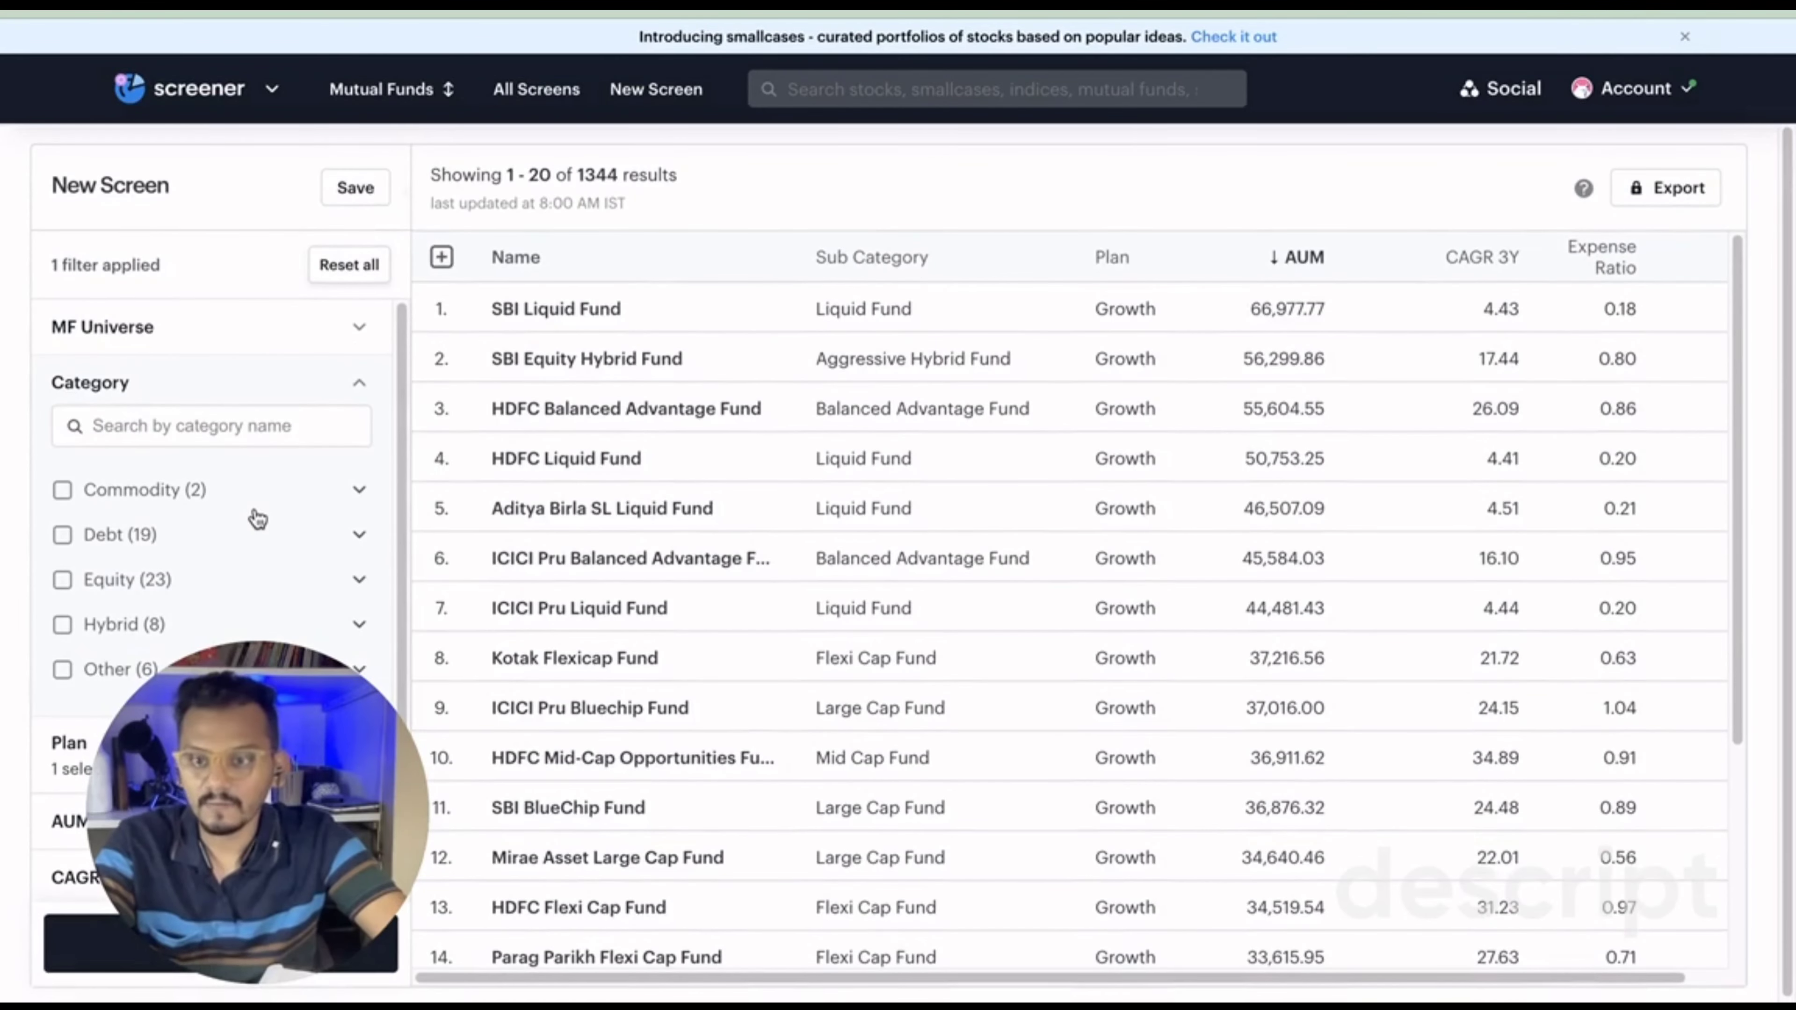
drag(253, 771, 405, 764)
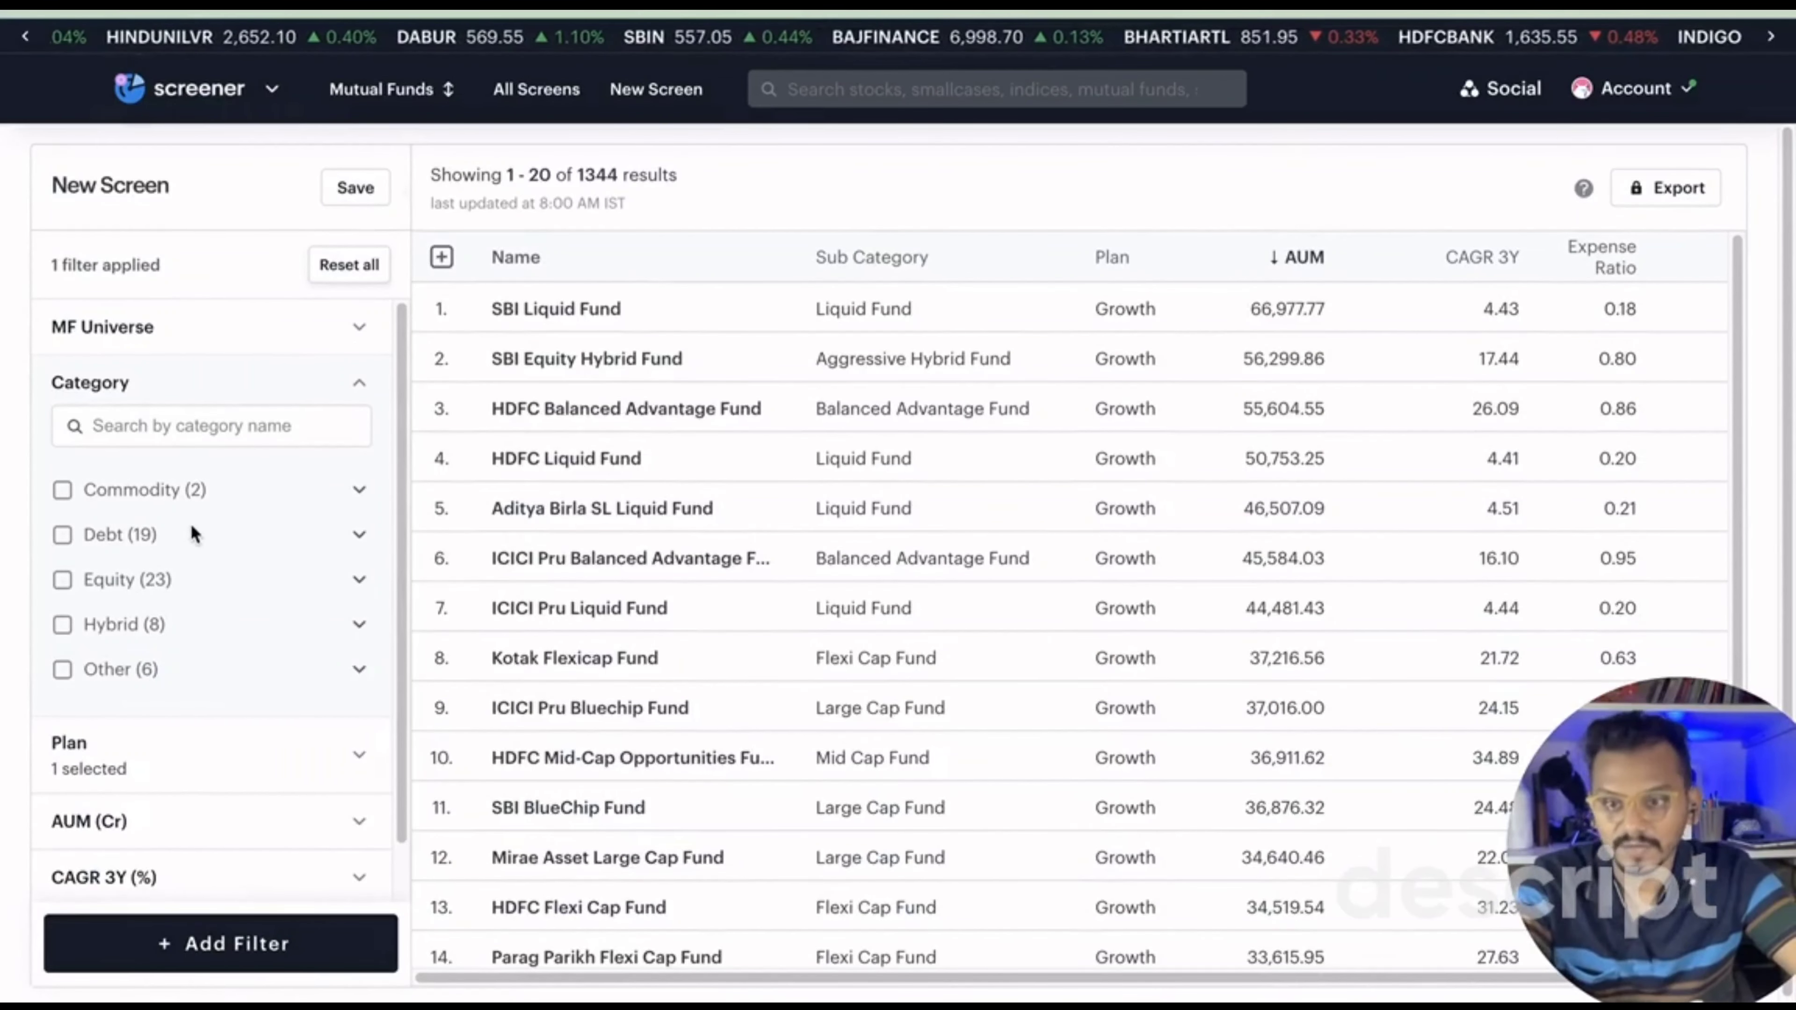
Step: Expand the Equity category and filter the mutual funds to Index Fund only
scroll(190, 523, down, 1)
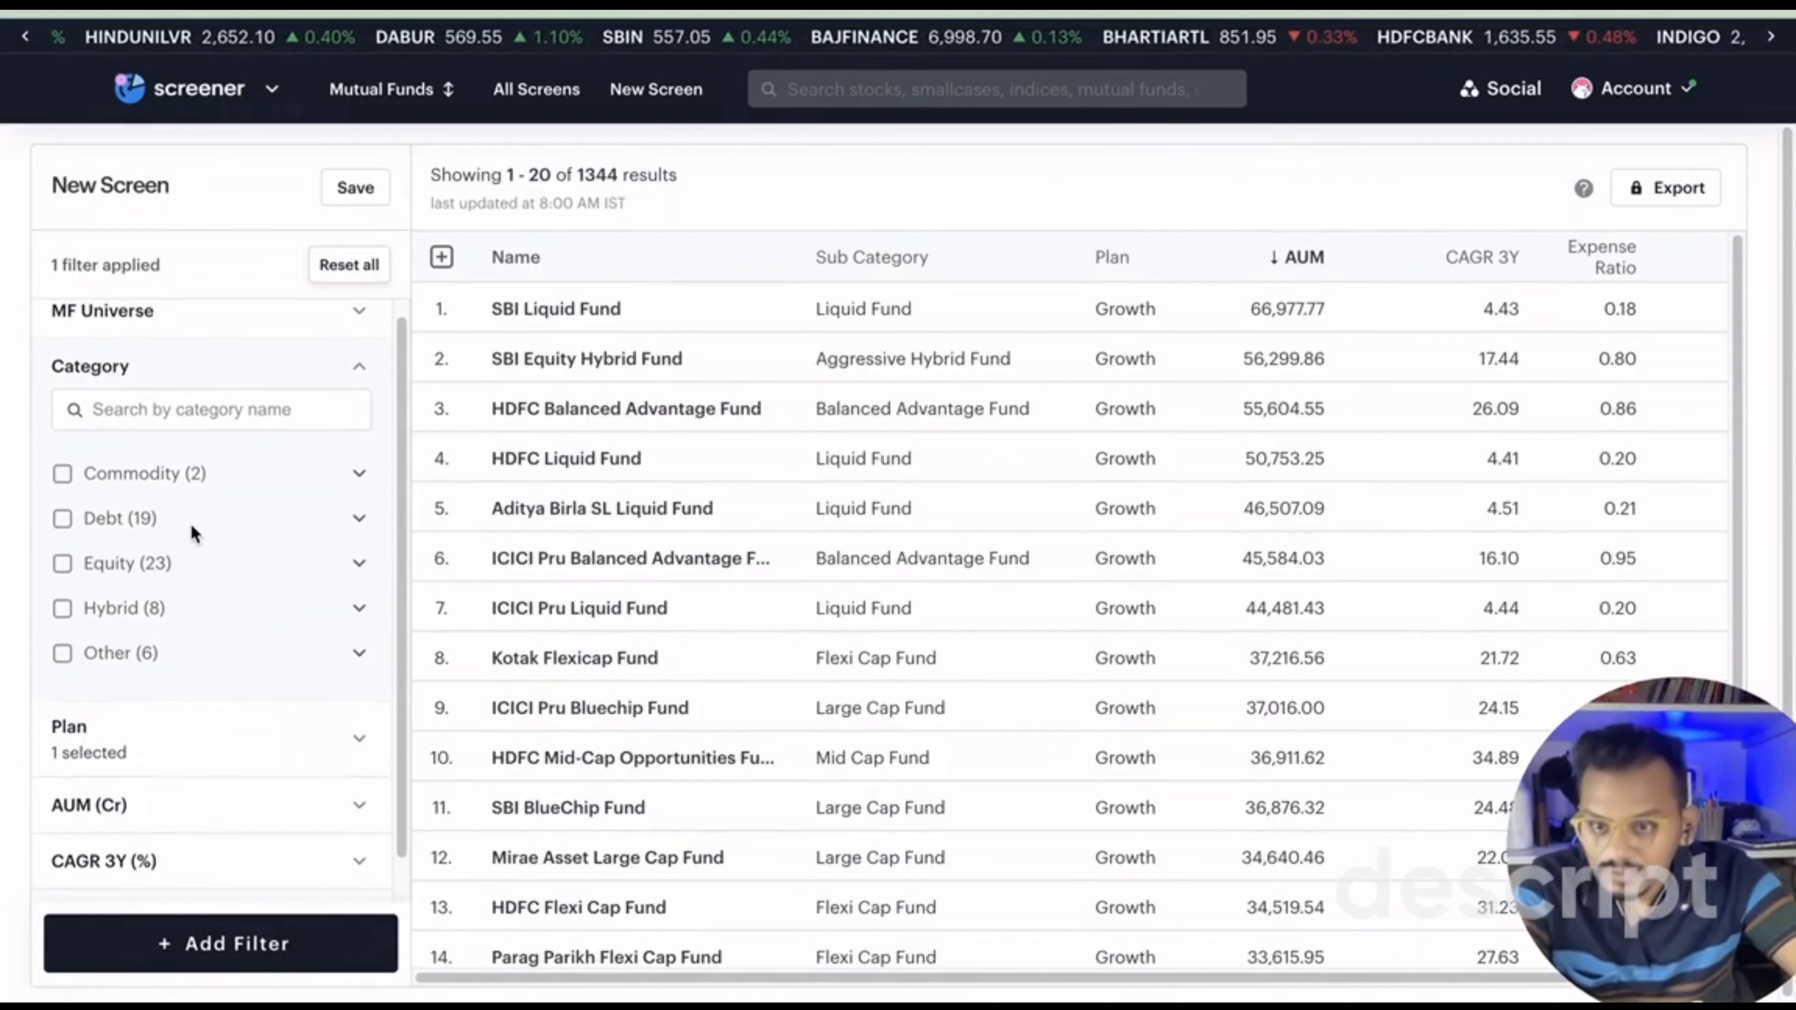
click(359, 566)
scroll(354, 570, down, 3)
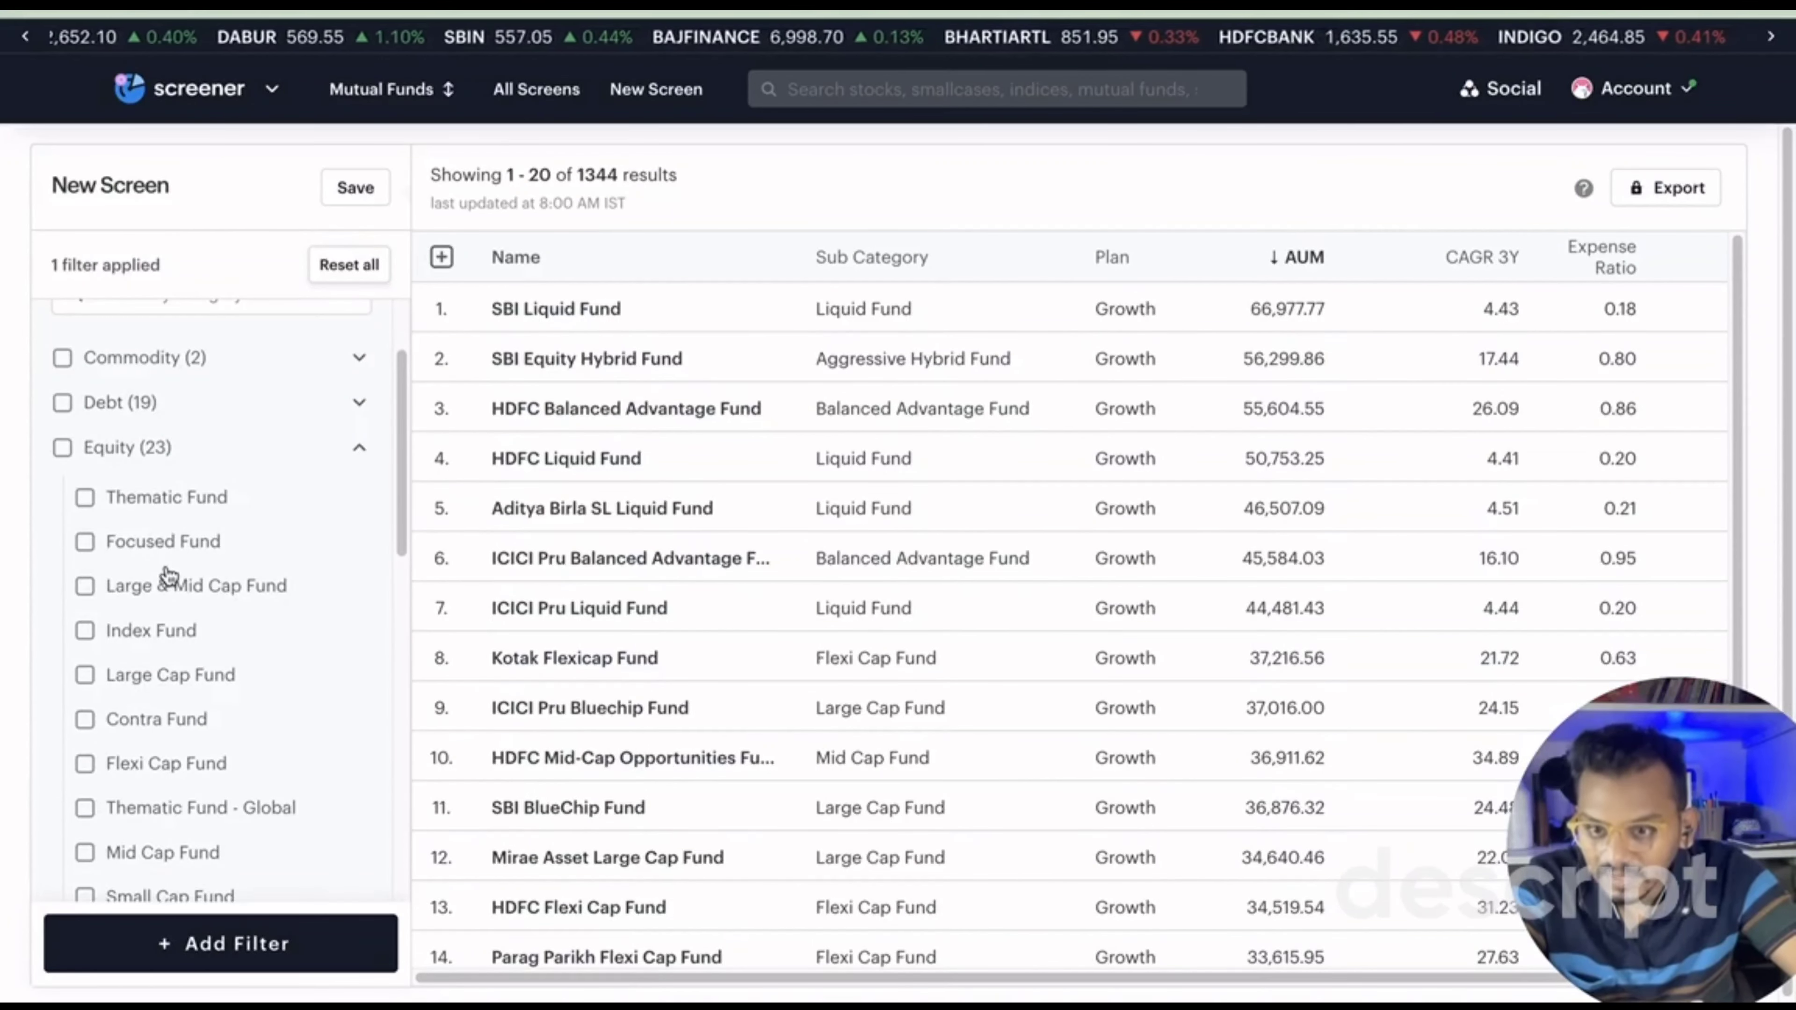
scroll(170, 577, down, 1)
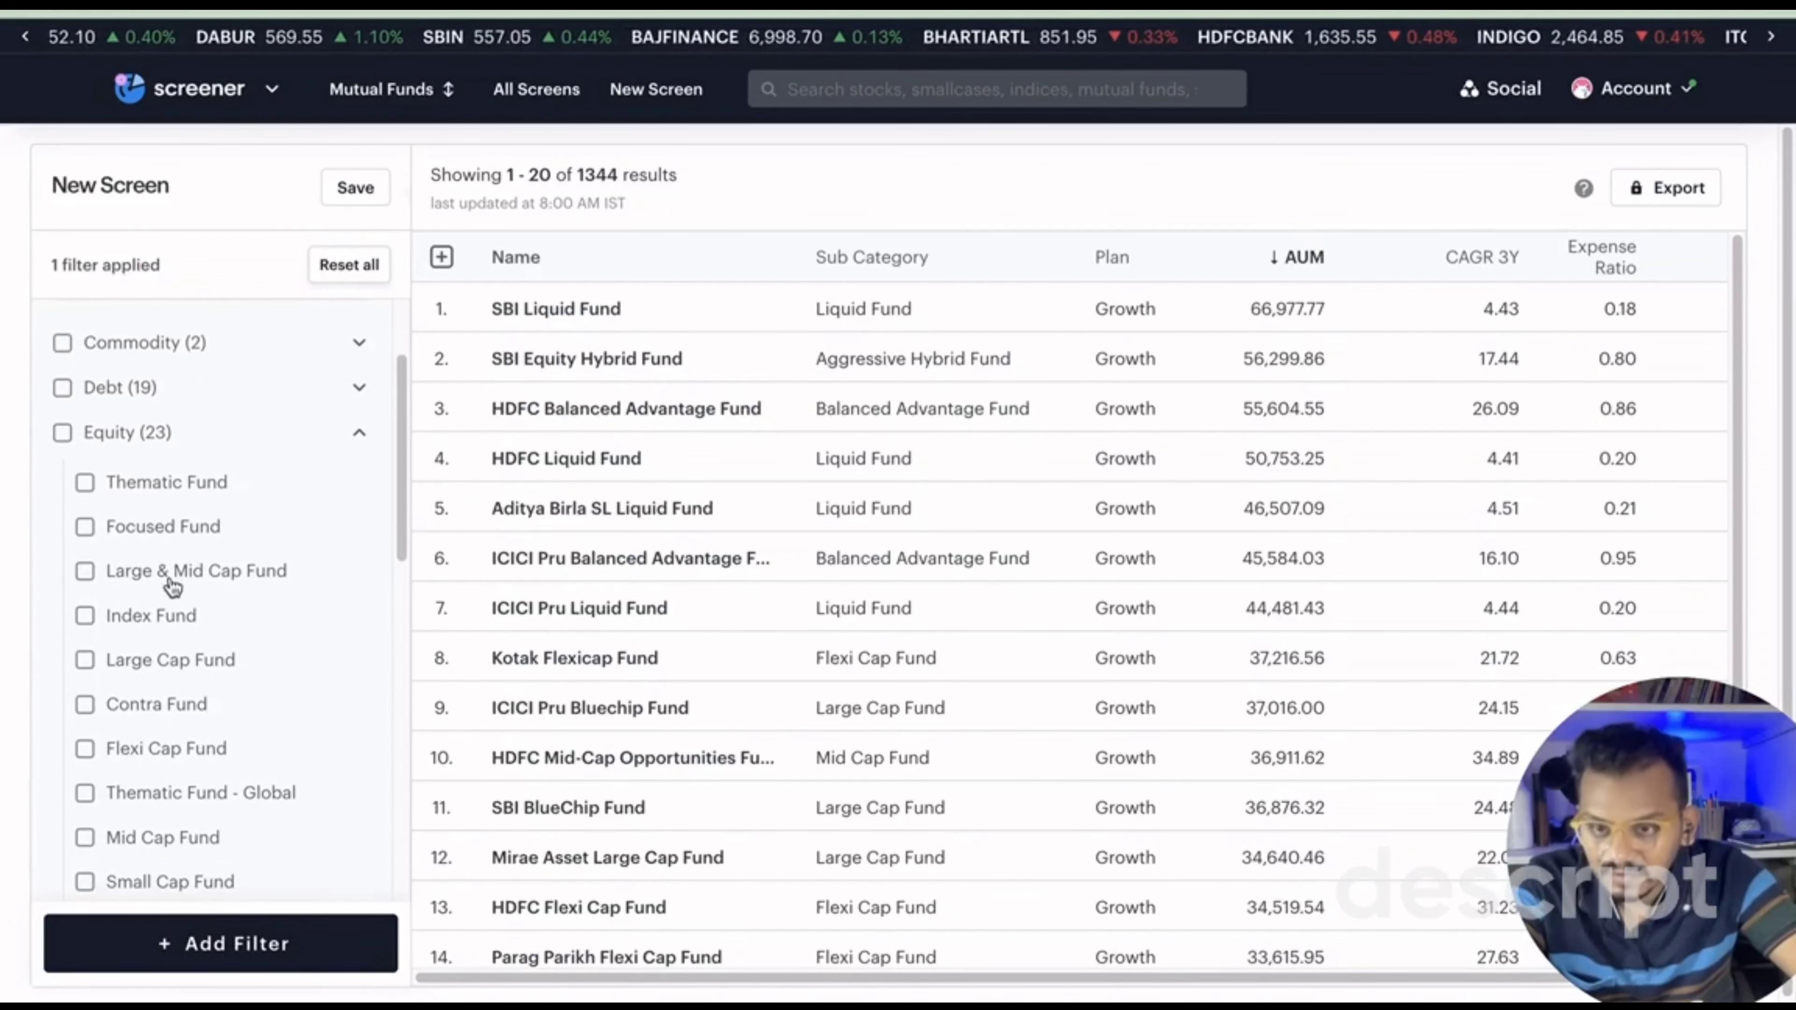
click(85, 616)
Step: Add the return filters CAGR 5Y and CAGR 10Y as extra columns in the fund list
scroll(283, 639, down, 7)
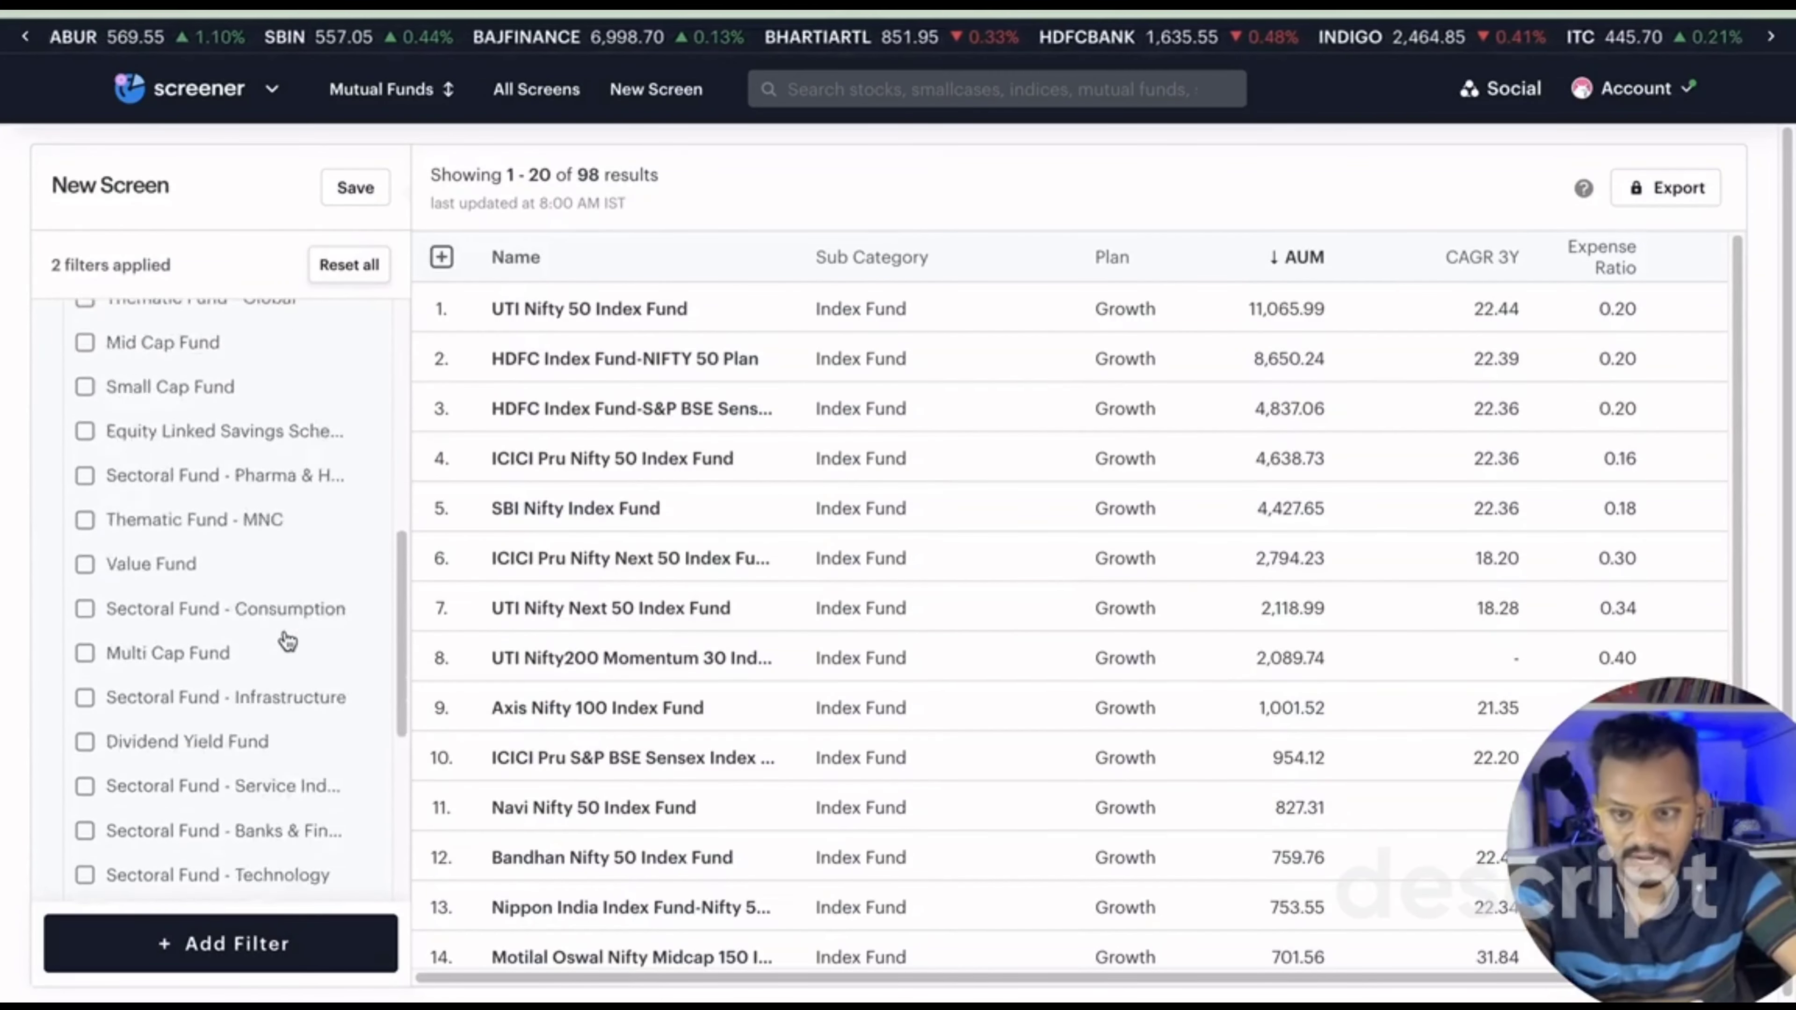
scroll(286, 639, down, 6)
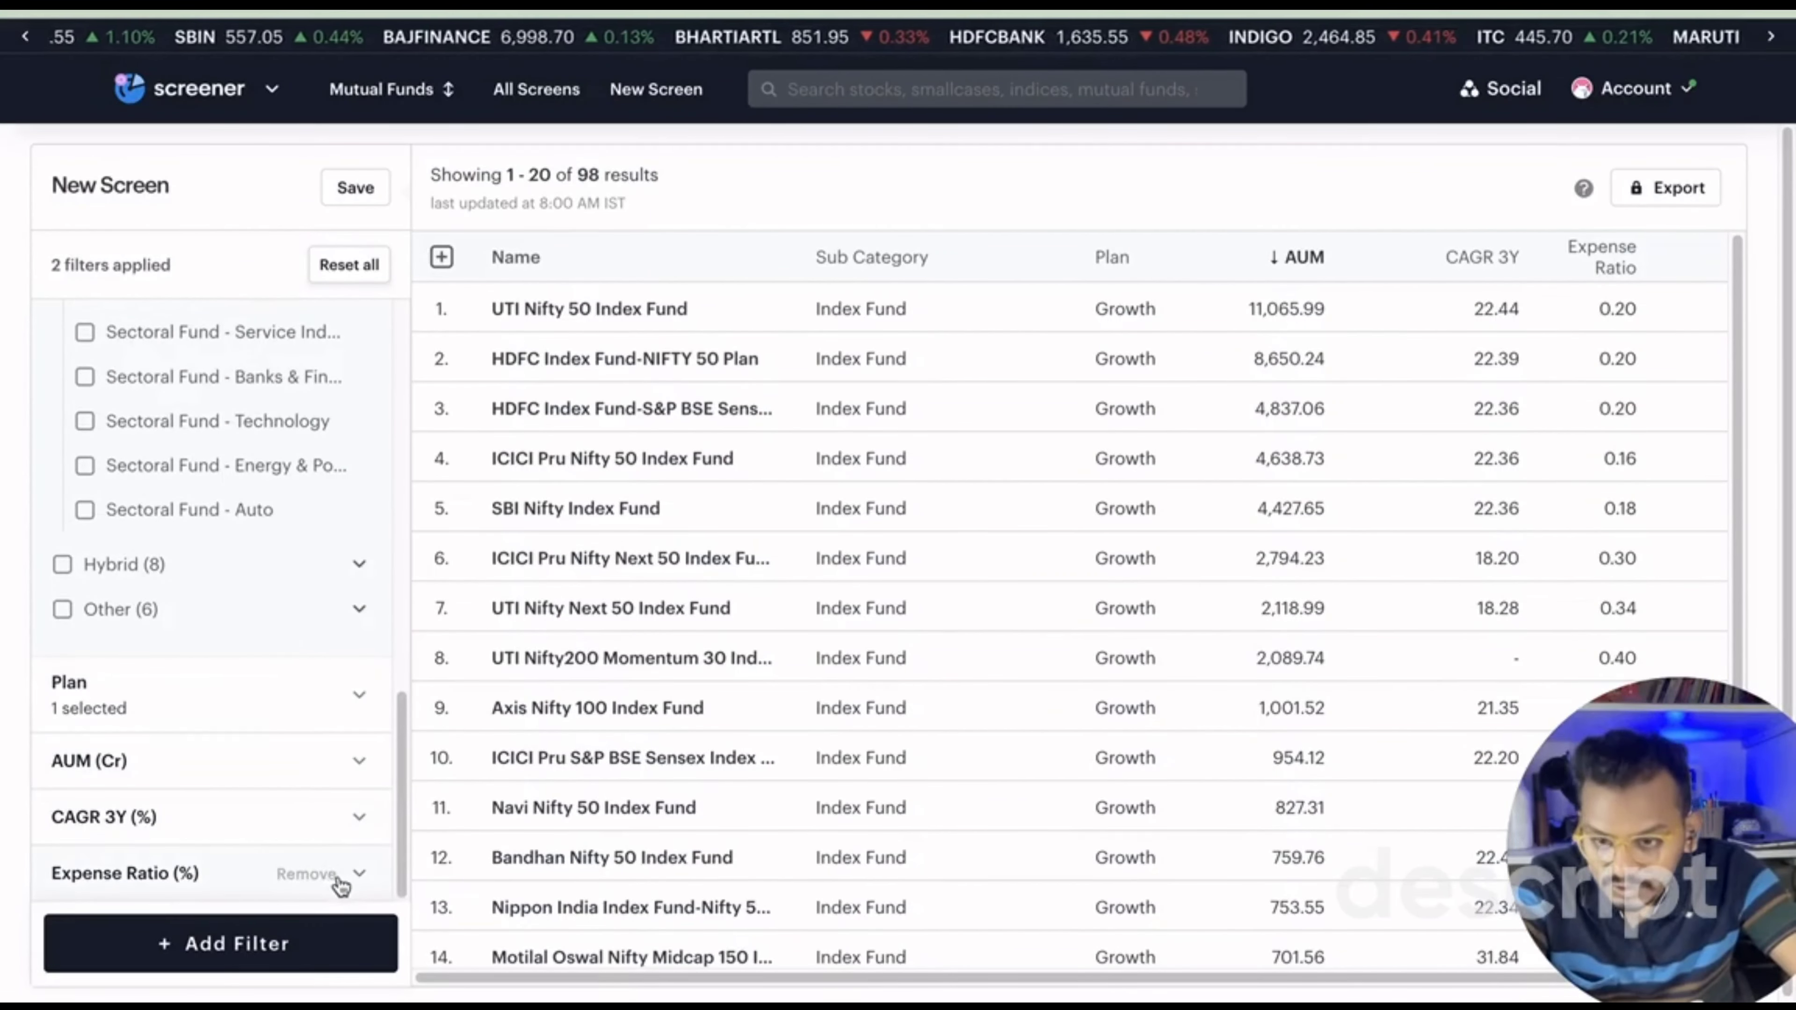
click(286, 941)
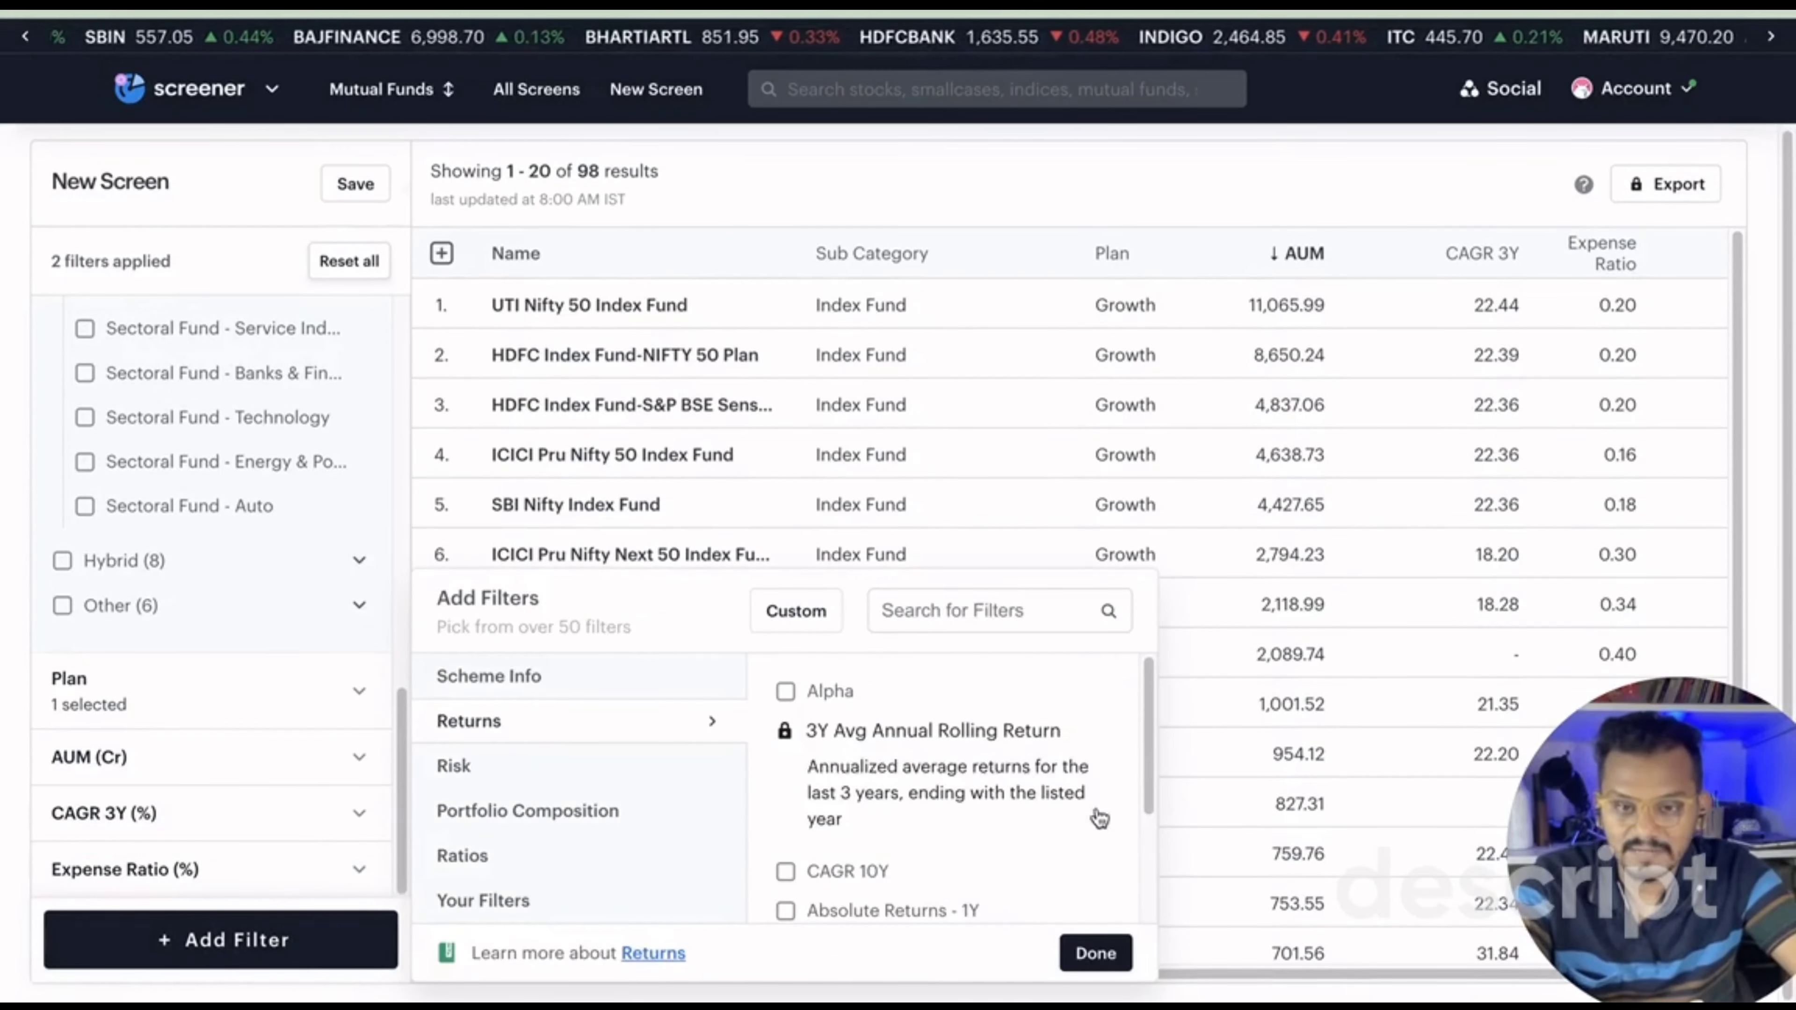
scroll(926, 728, down, 3)
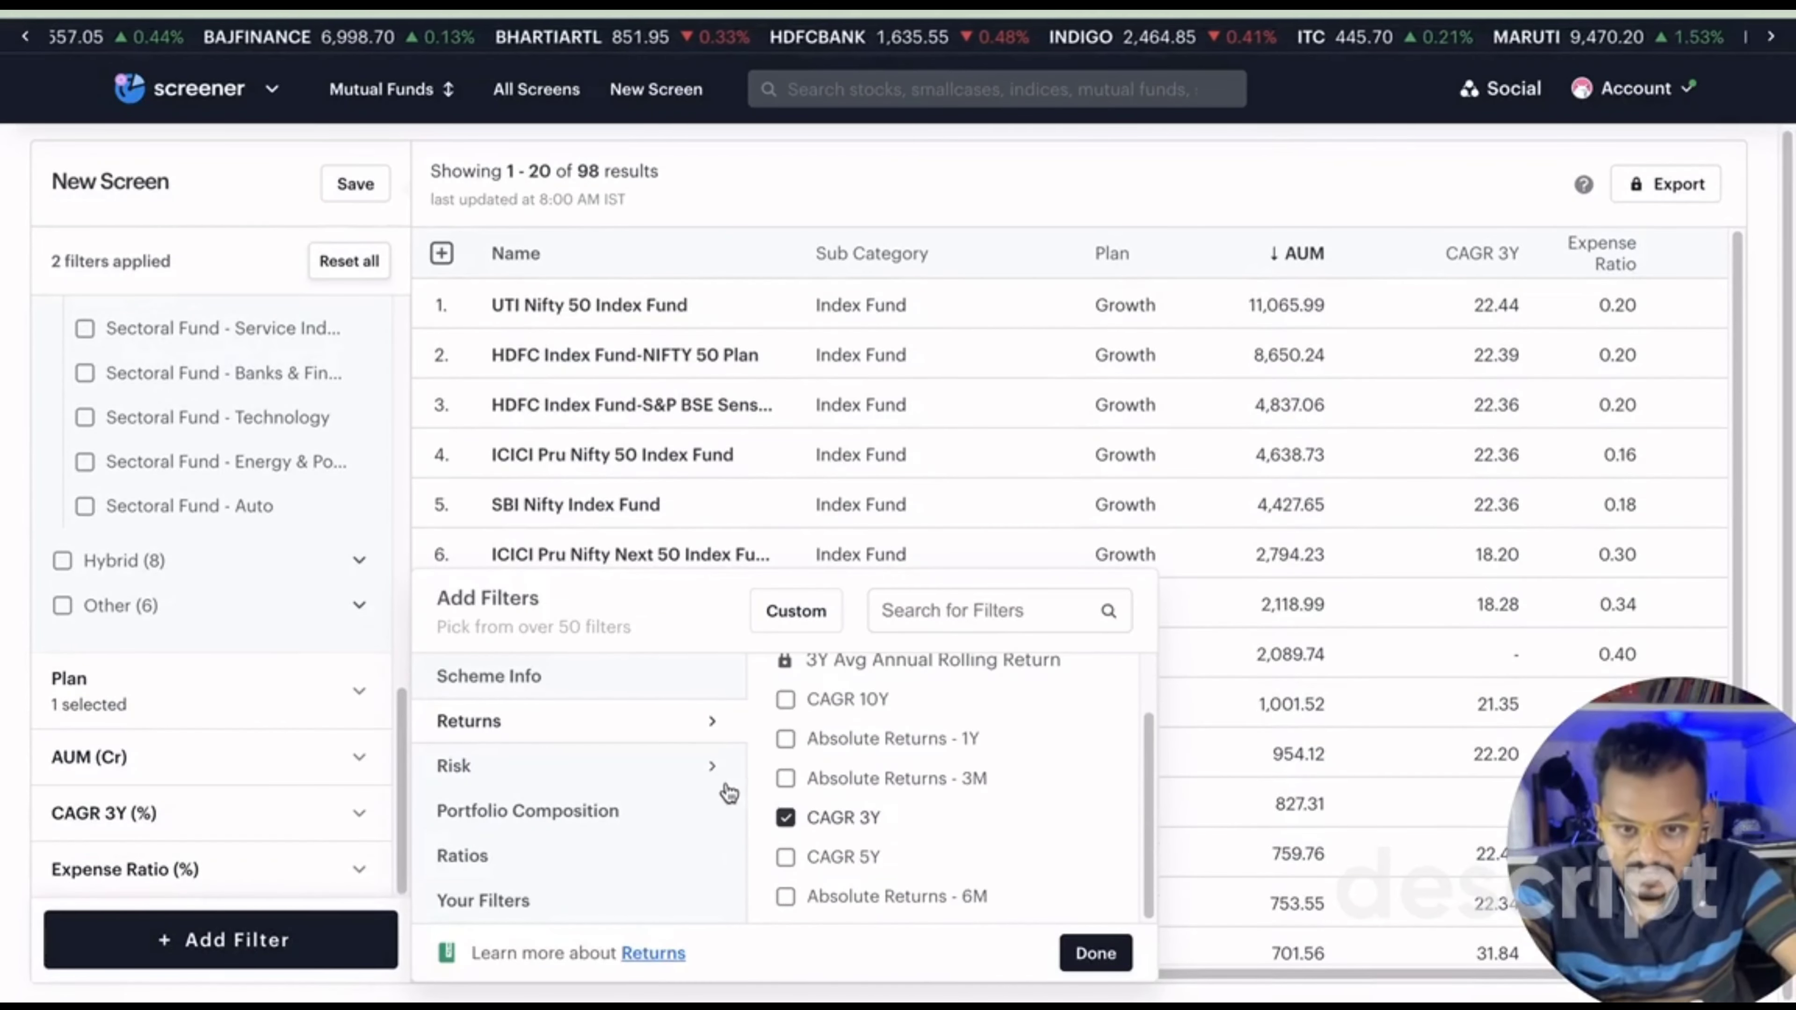
scroll(778, 736, down, 1)
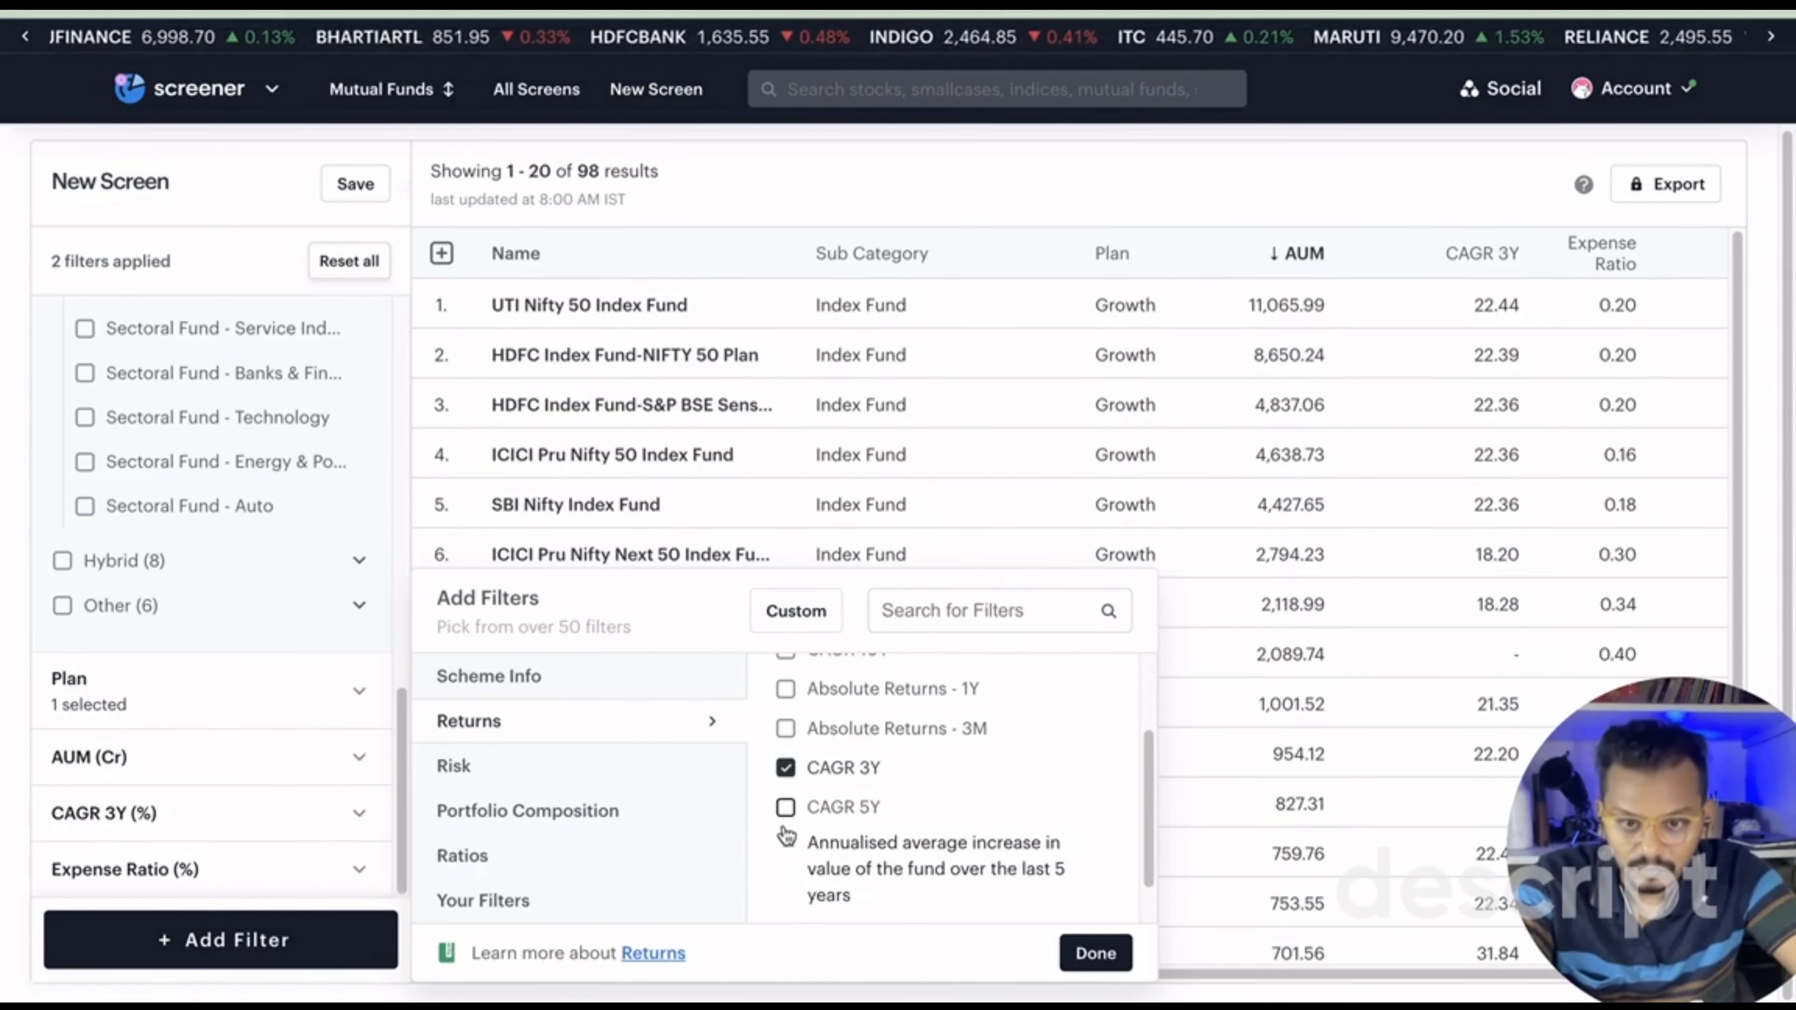
click(785, 807)
scroll(934, 893, up, 3)
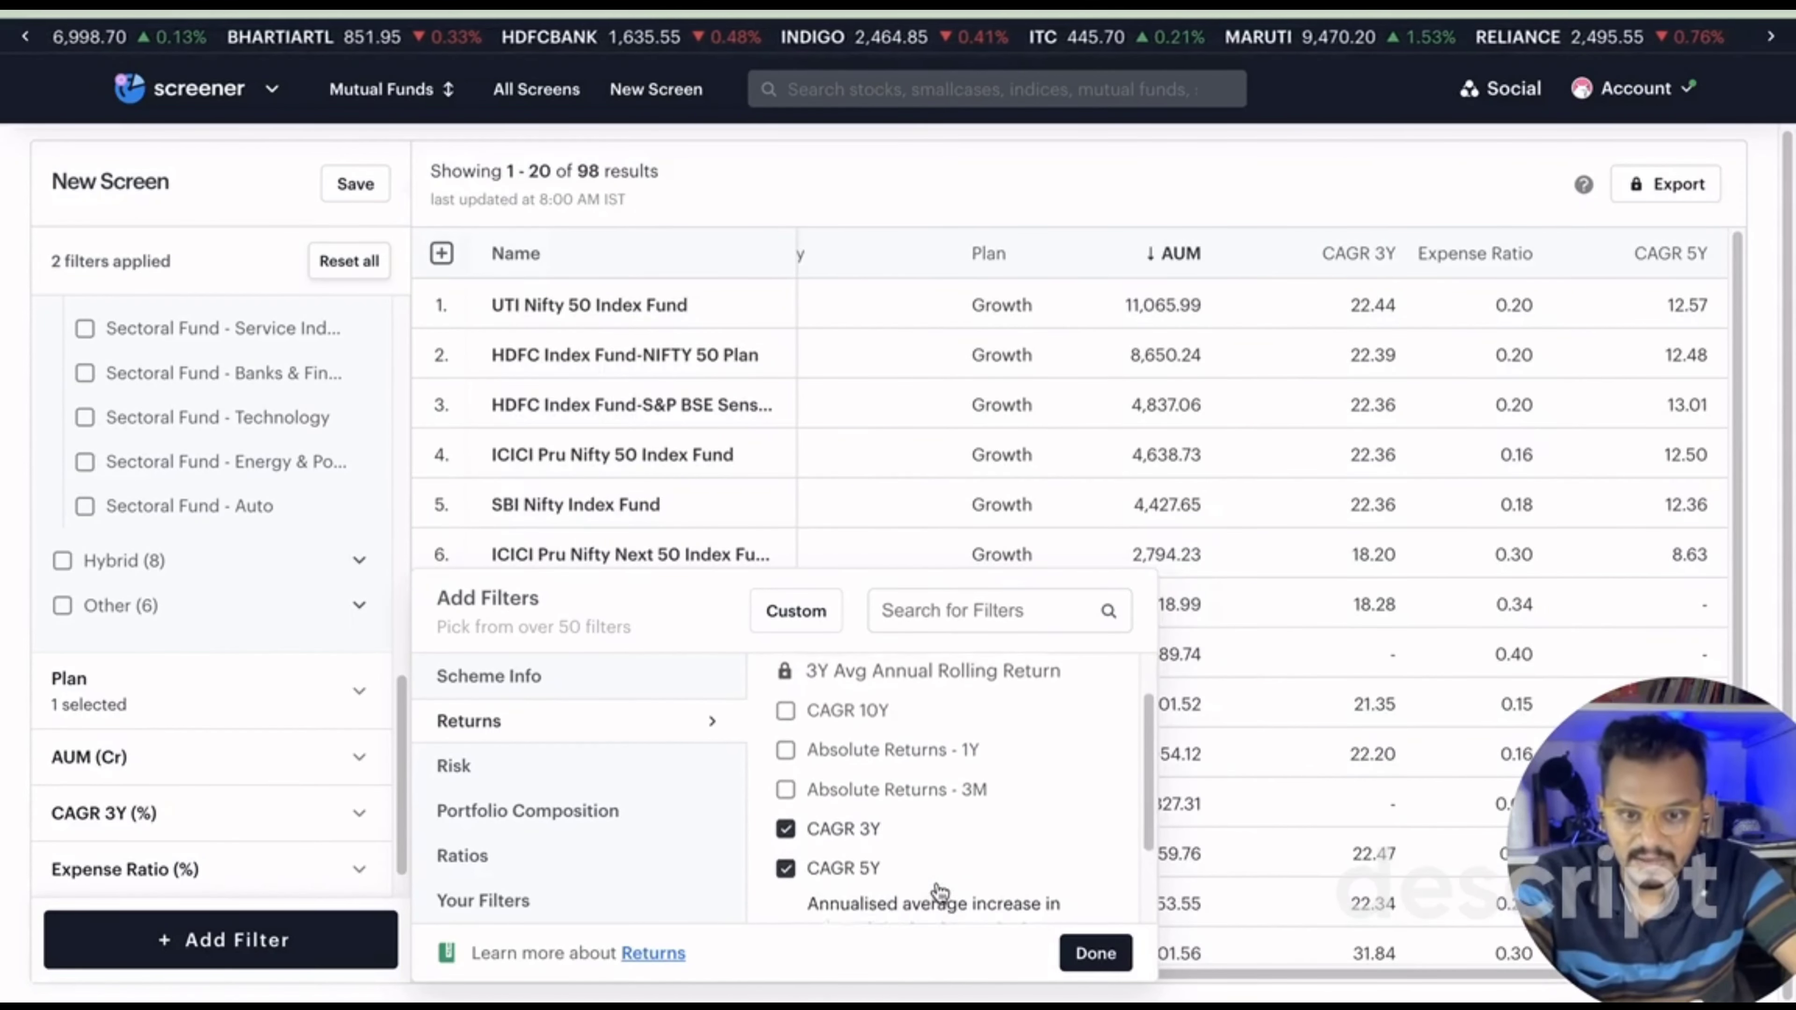
click(786, 747)
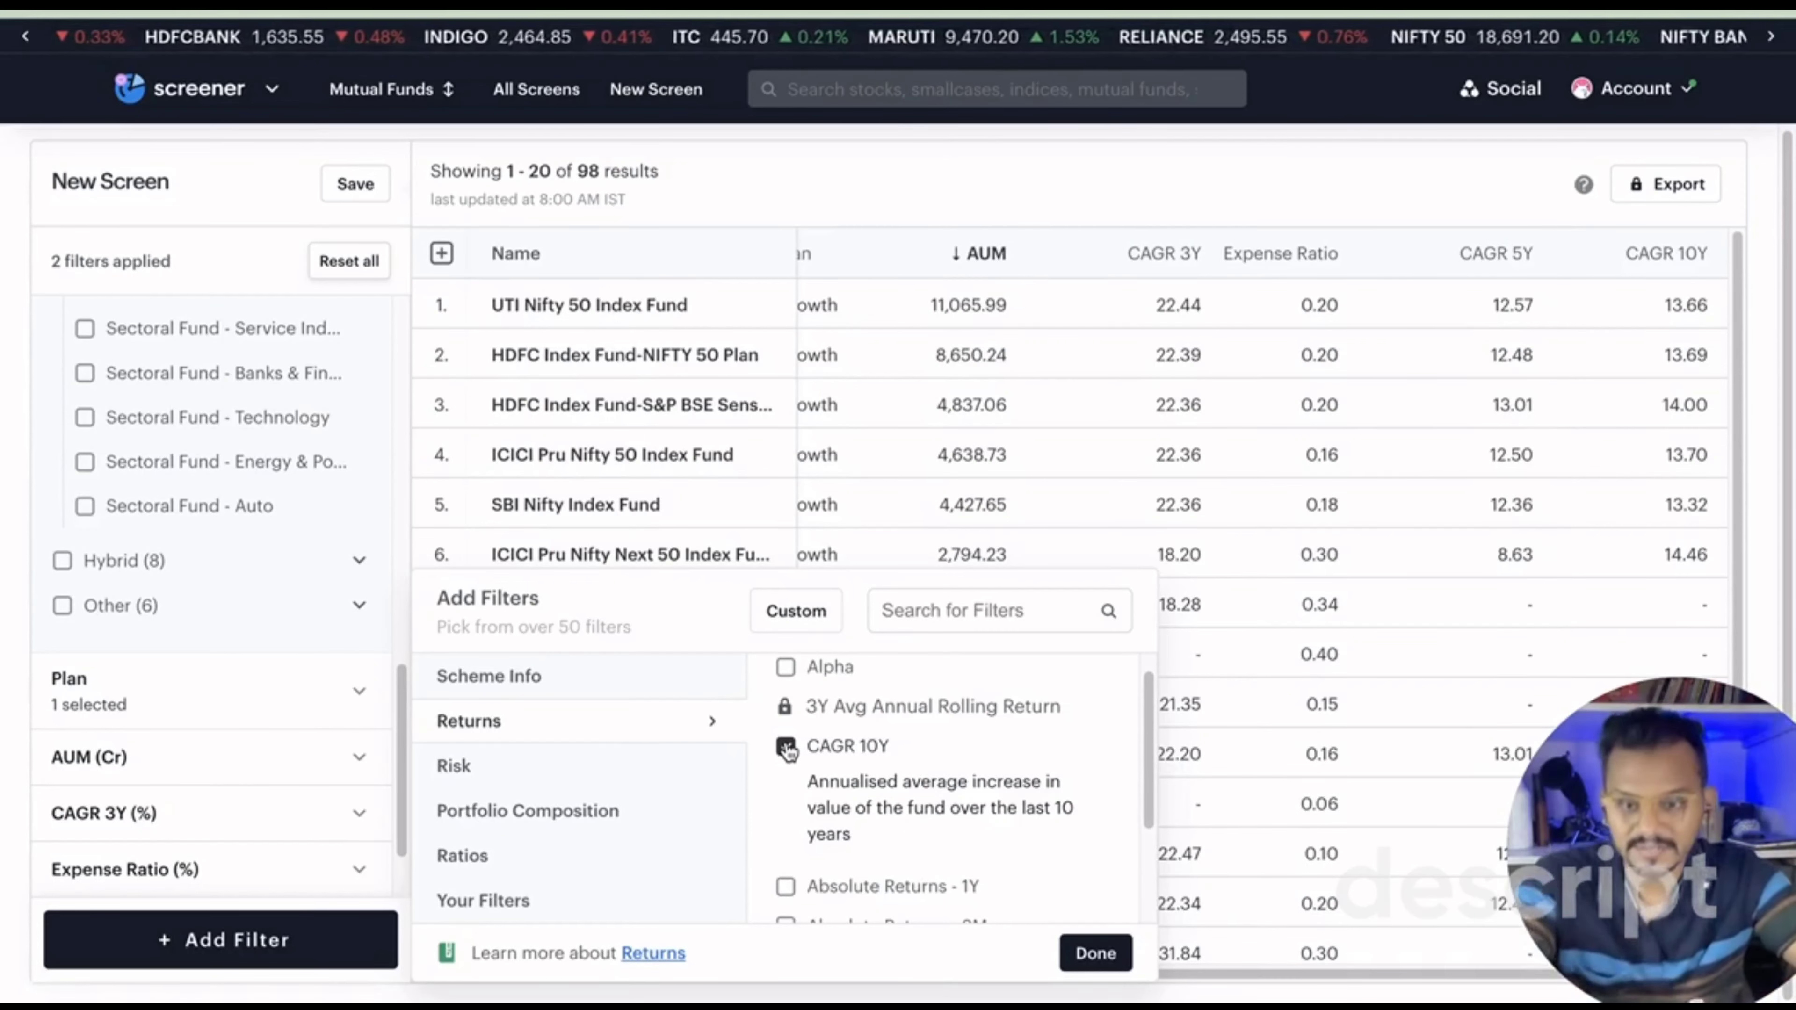
Step: Add the Tracking Error risk filter to the screen and finish adding filters
click(550, 772)
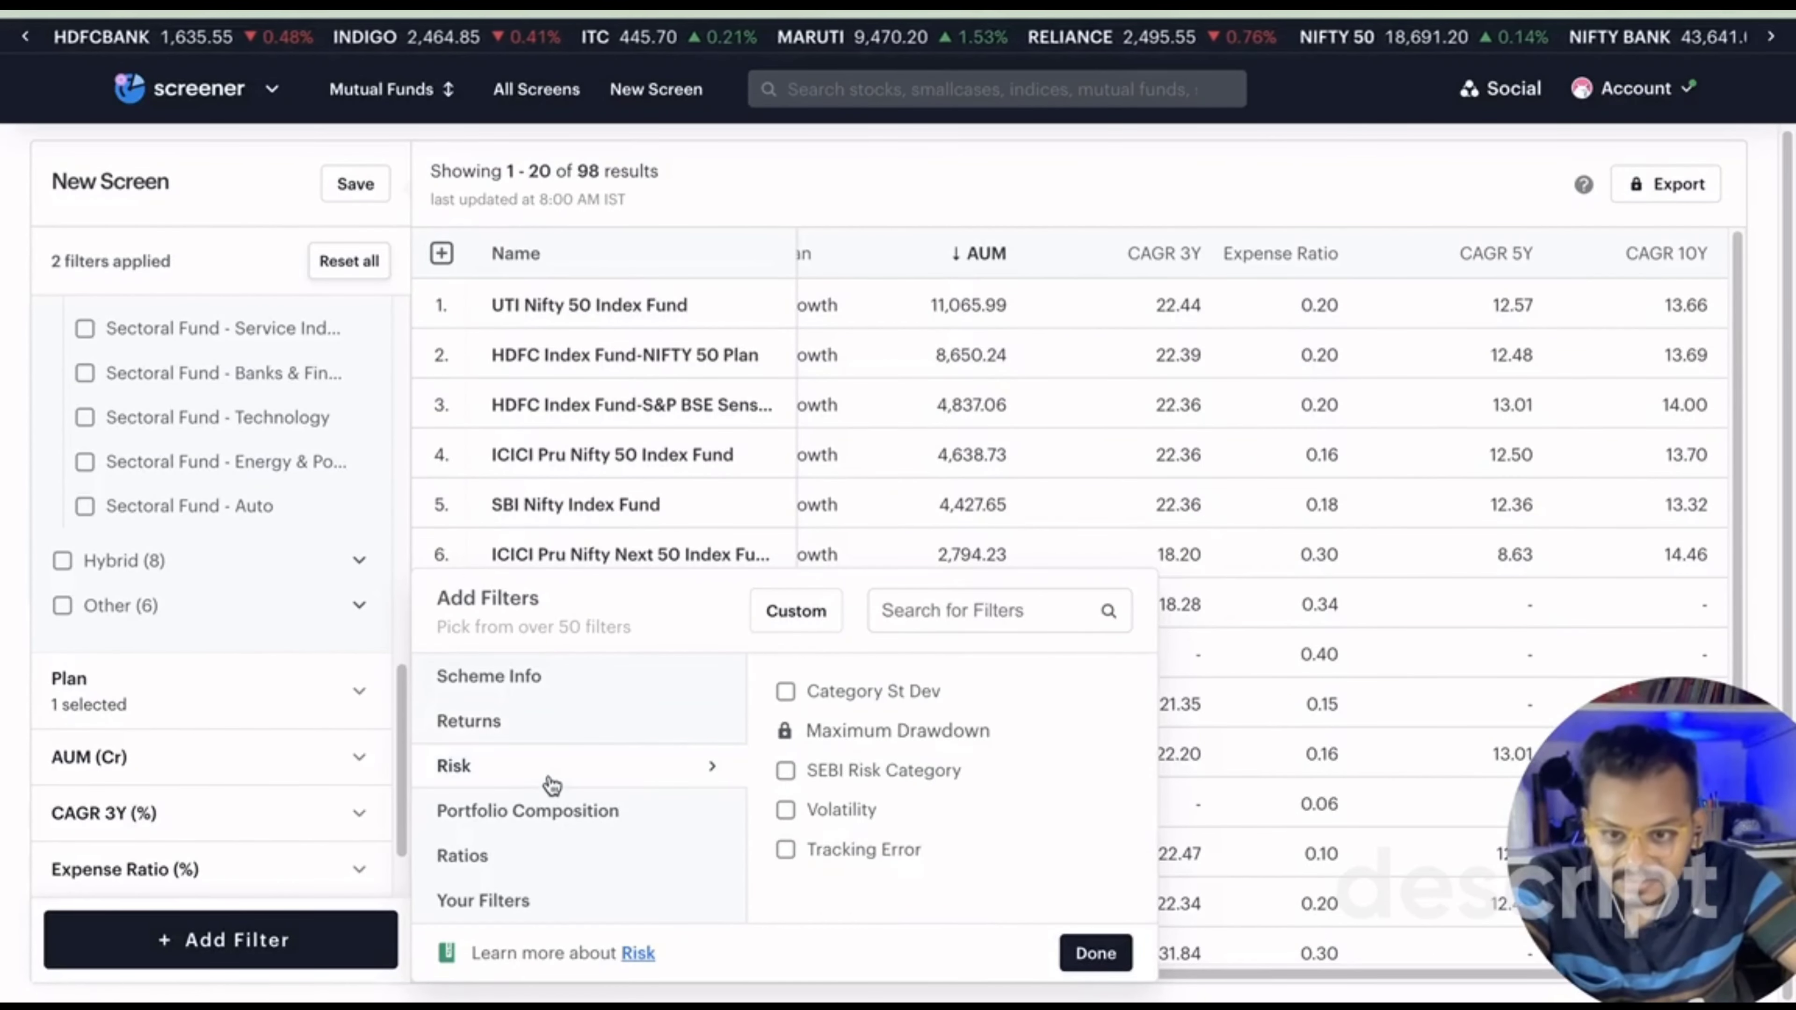
click(784, 851)
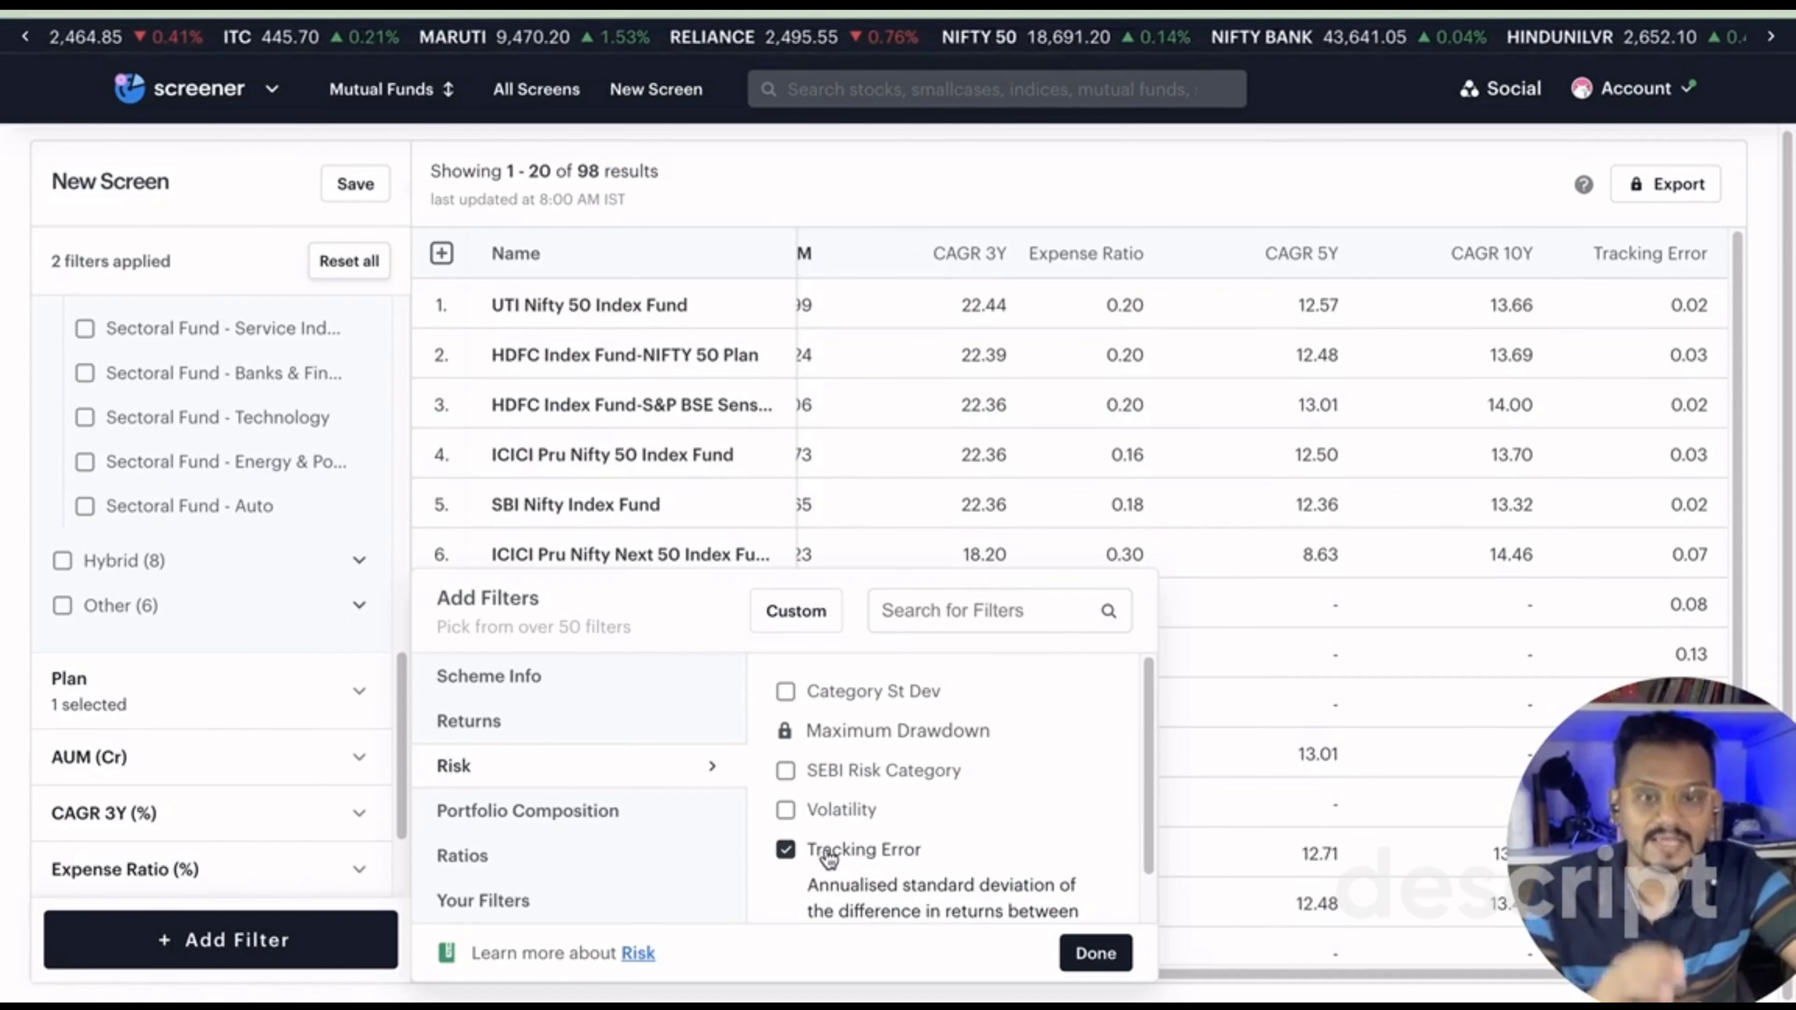
click(1114, 953)
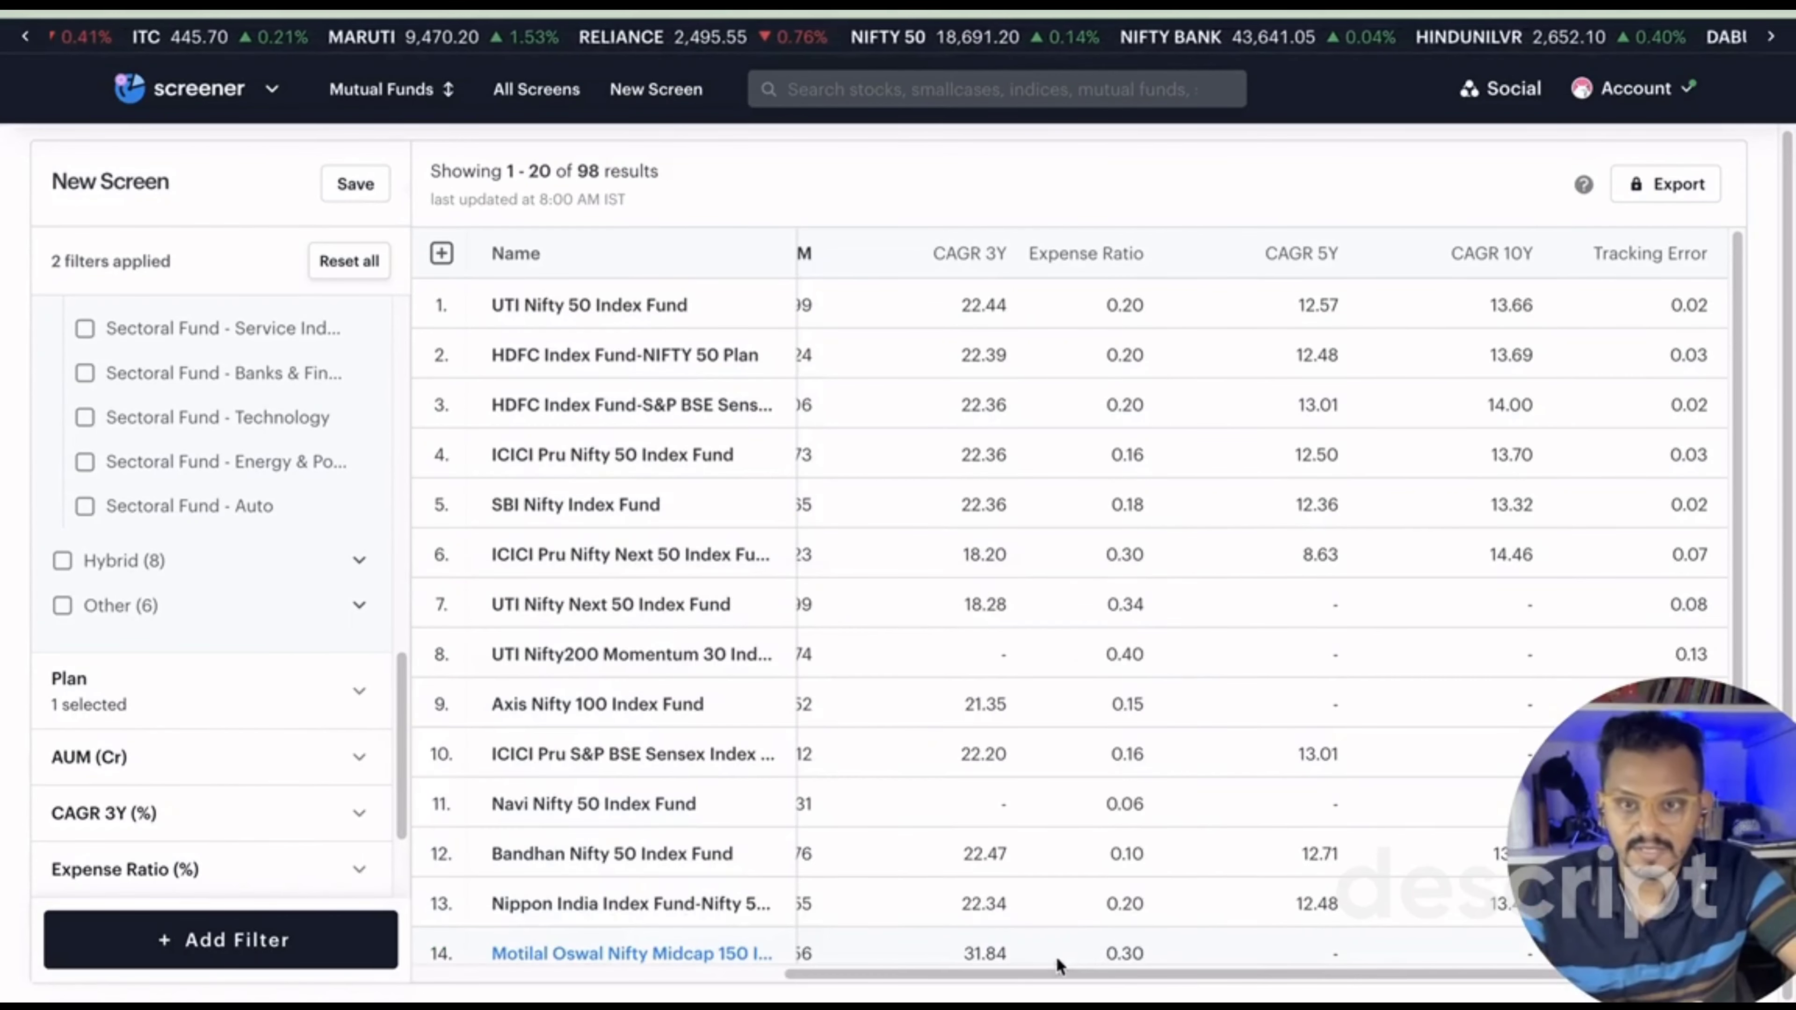
Step: Sort the index fund results by Tracking Error in ascending order
scroll(626, 955, left, 5)
scroll(626, 955, left, 2)
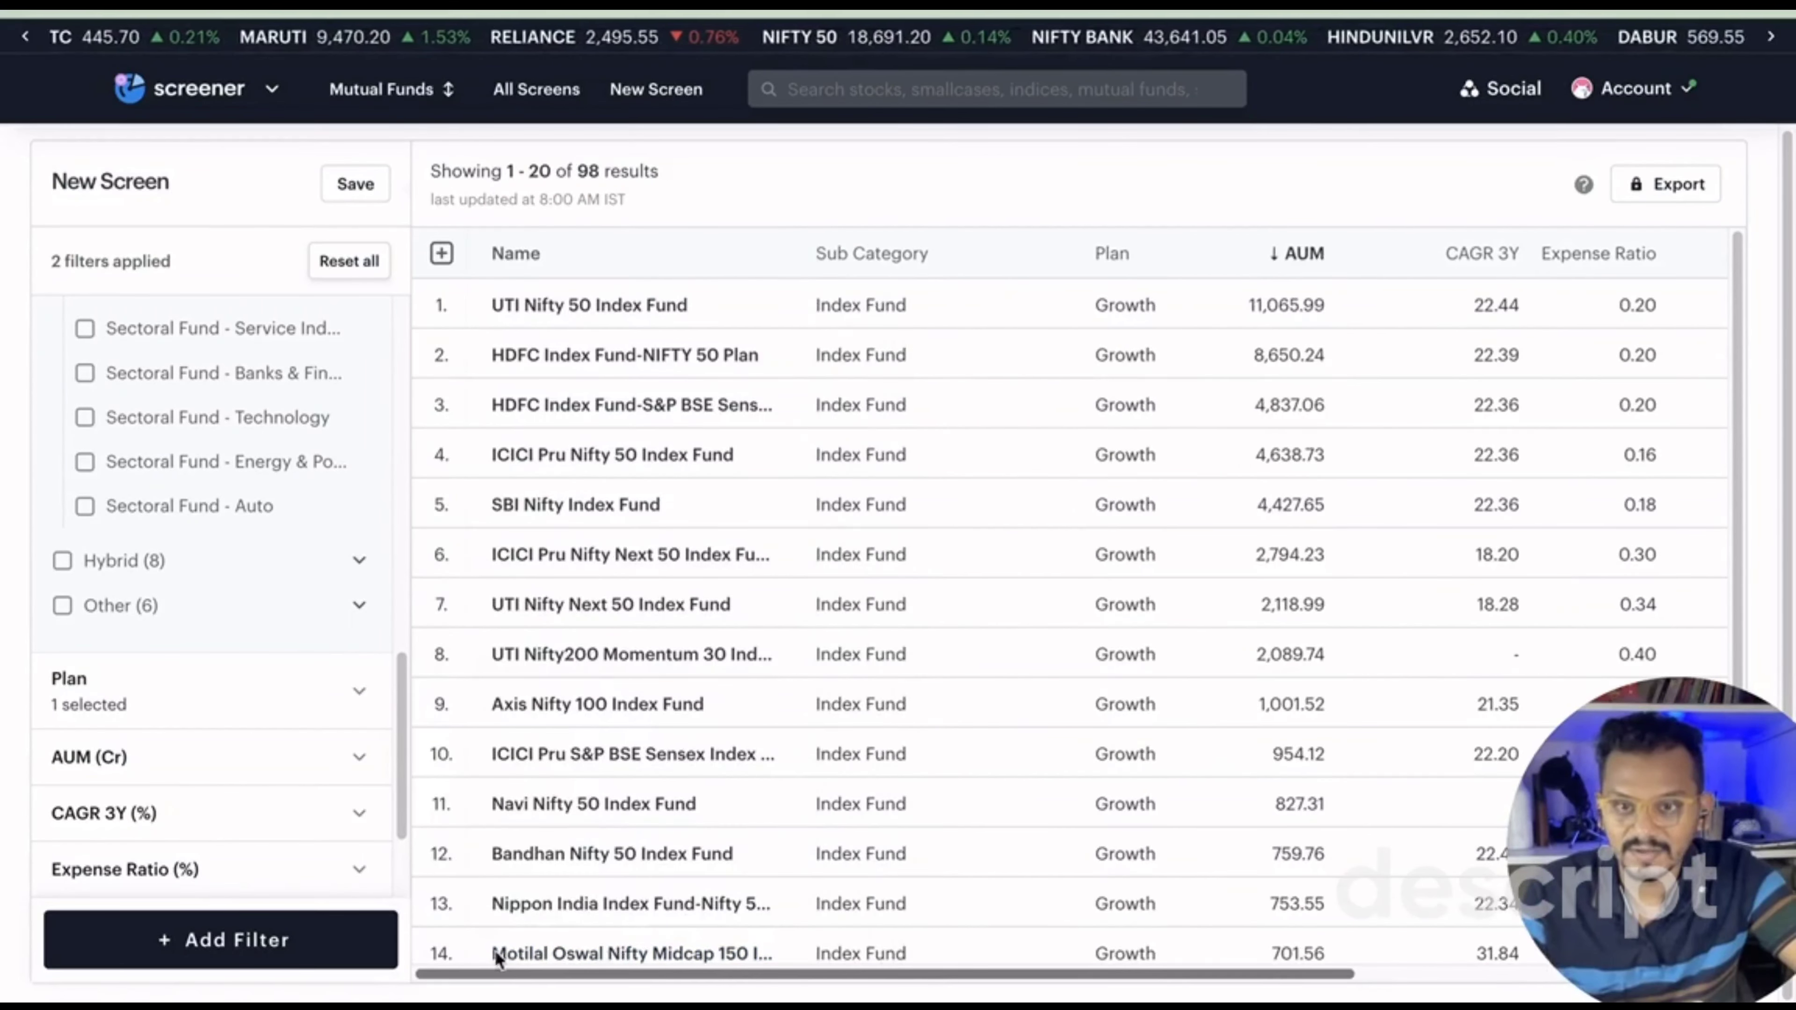
scroll(497, 962, right, 10)
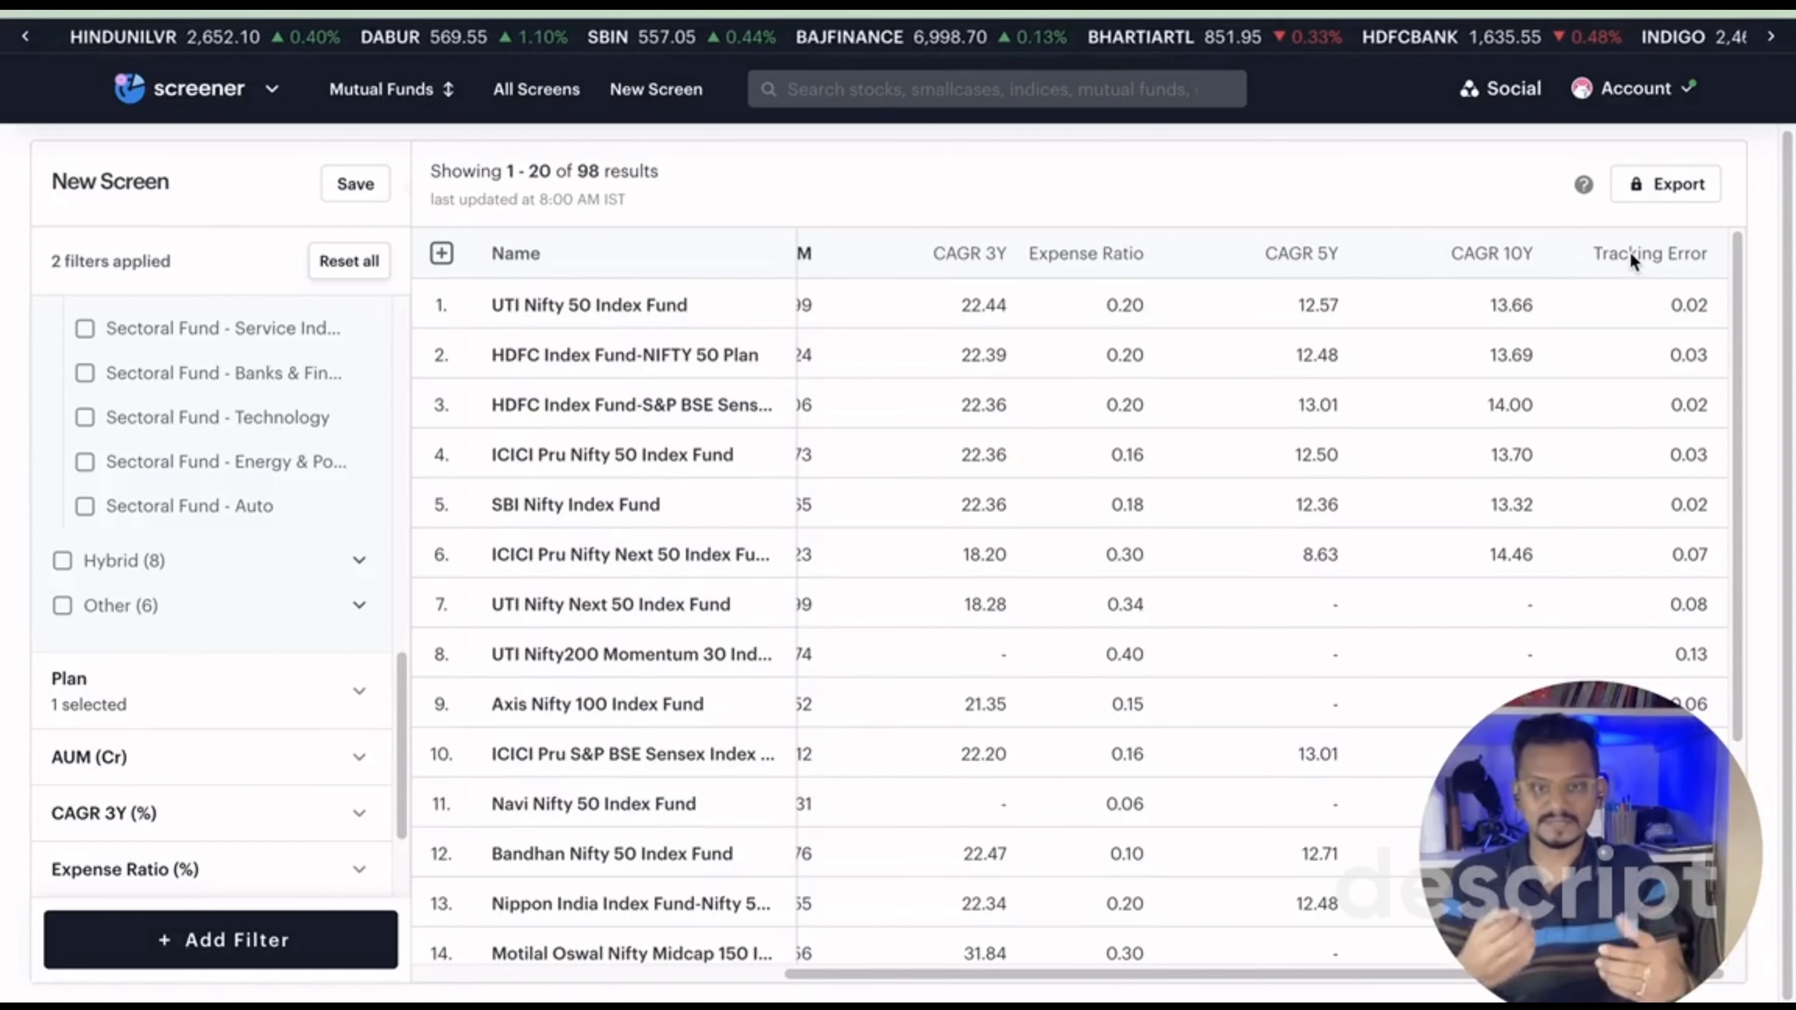
click(1669, 254)
click(1667, 253)
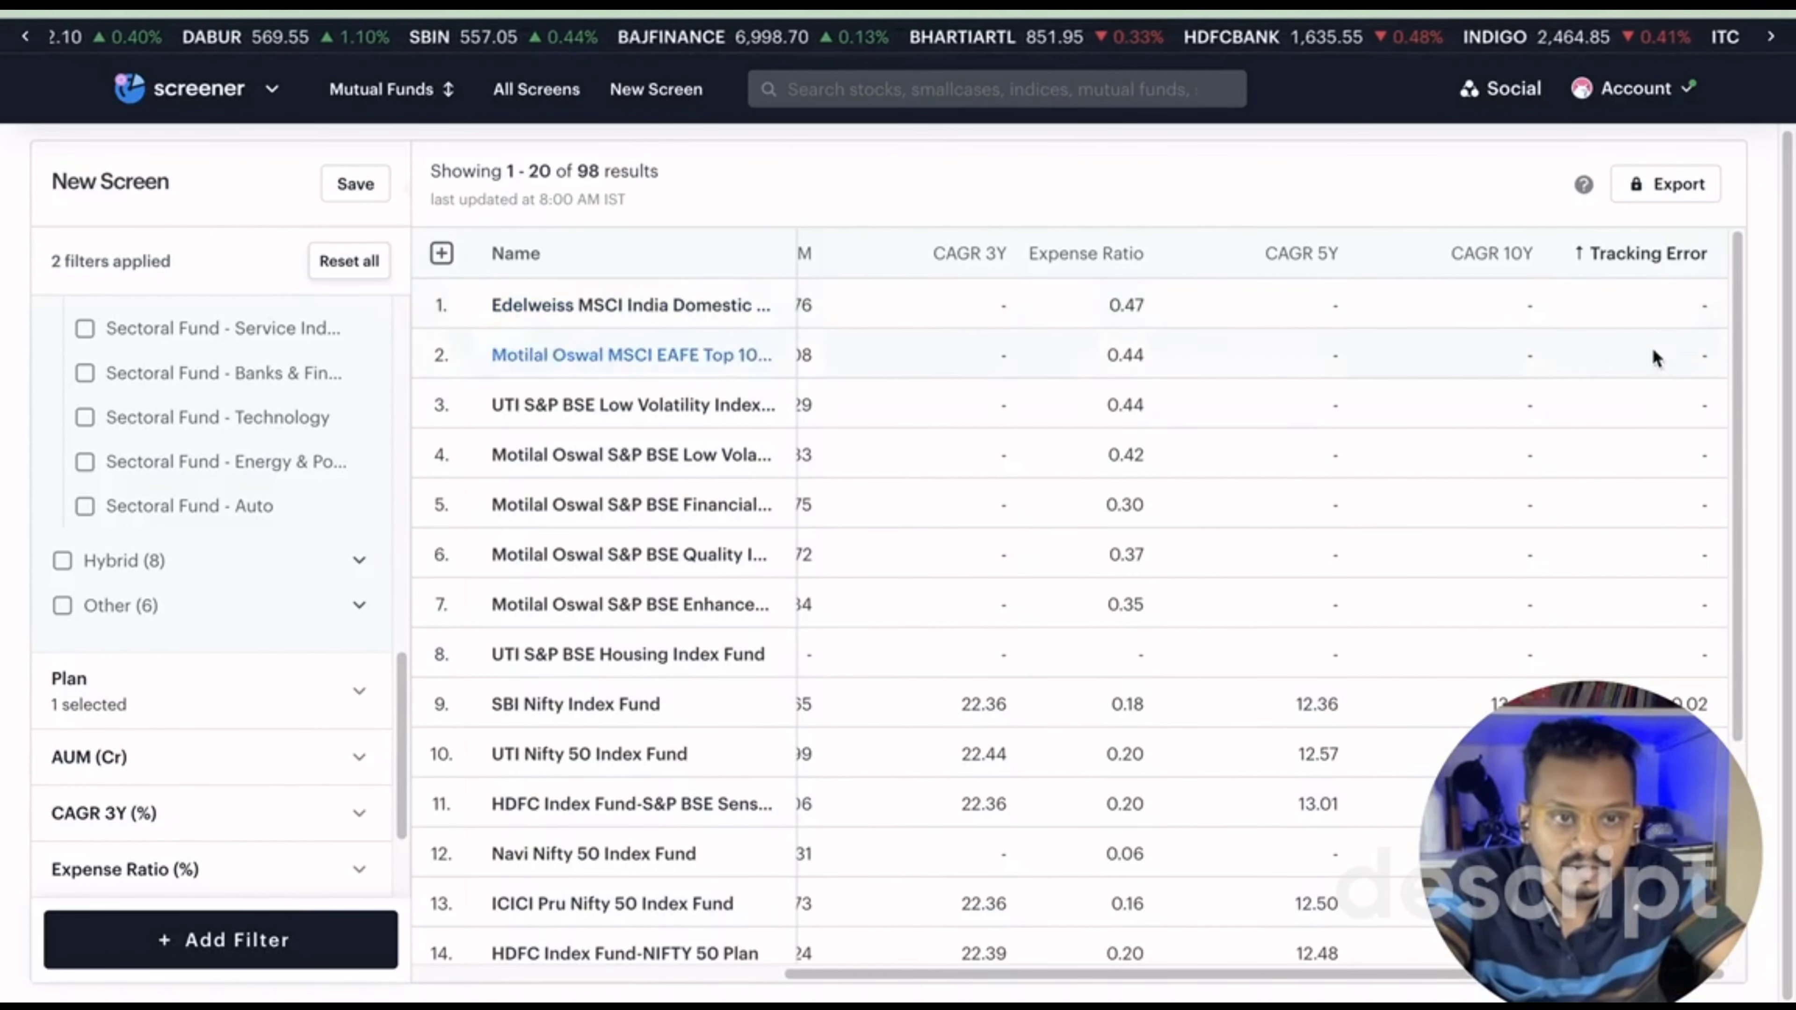
Step: Examine the AUM, returns and expense ratios of the funds with the lowest tracking error, including UTI Nifty 50 Index Fund
scroll(1641, 388, down, 1)
scroll(1641, 382, down, 4)
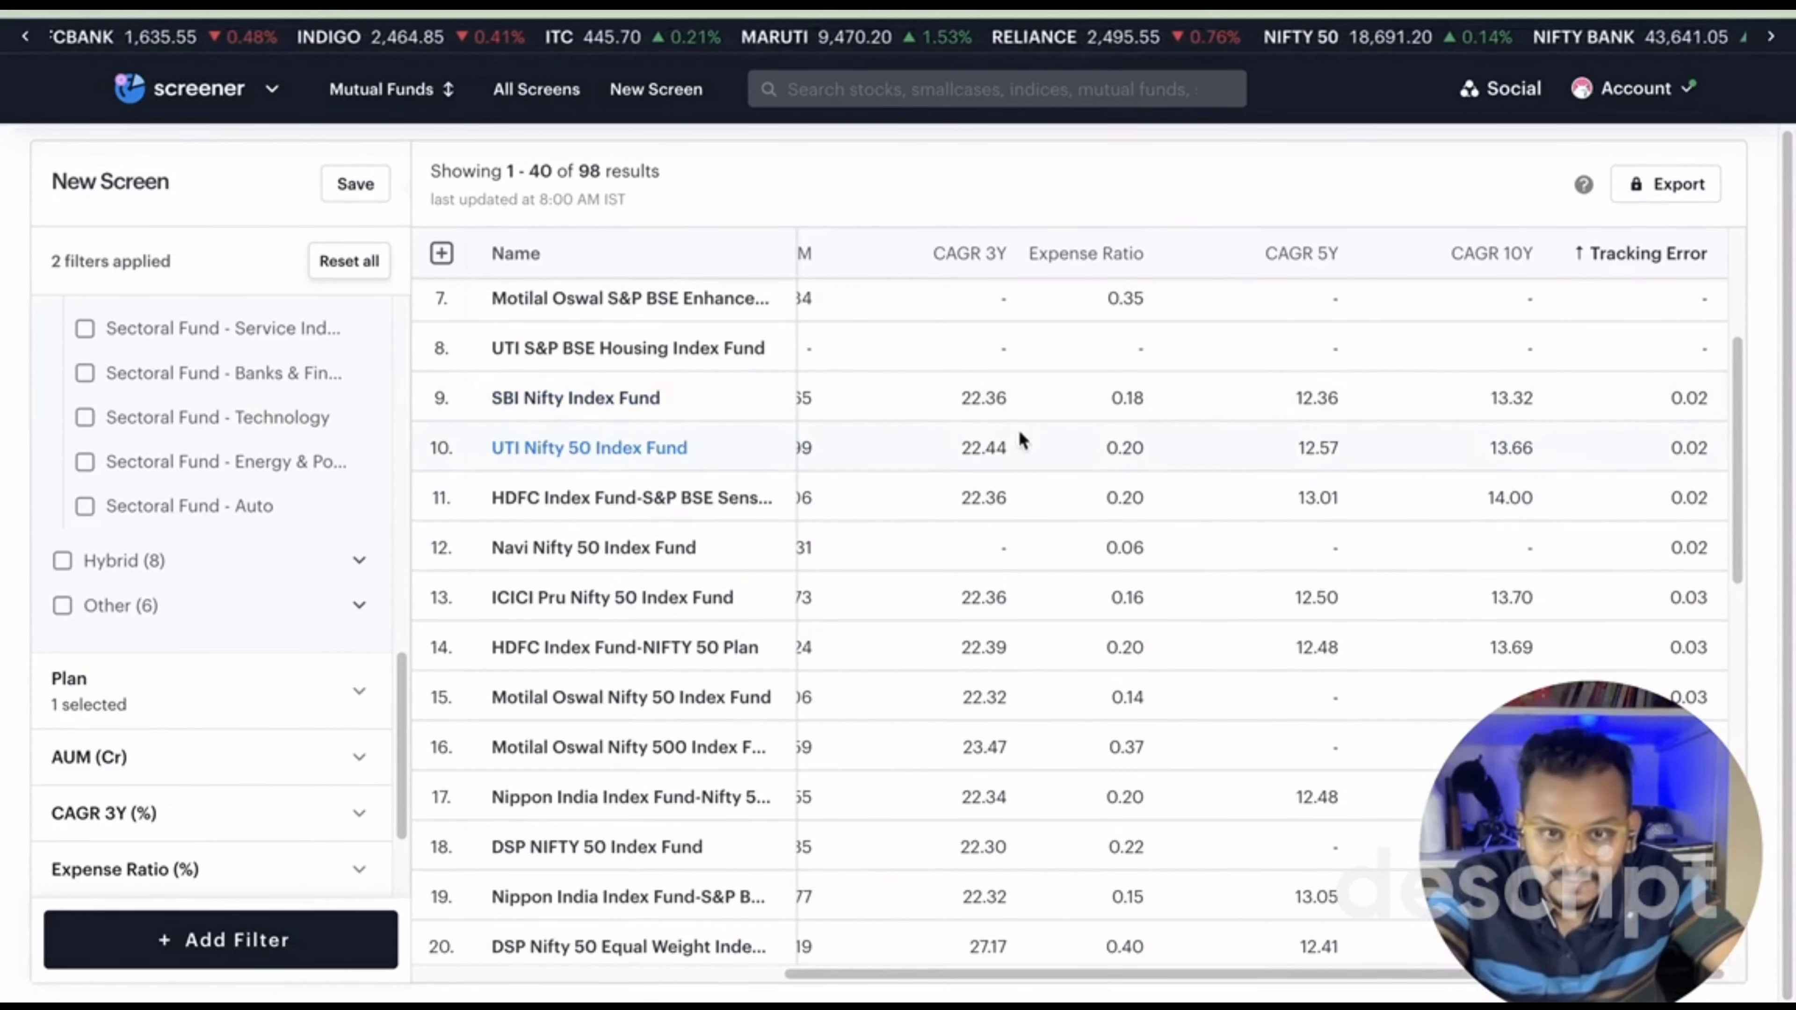
drag(1159, 973, 958, 991)
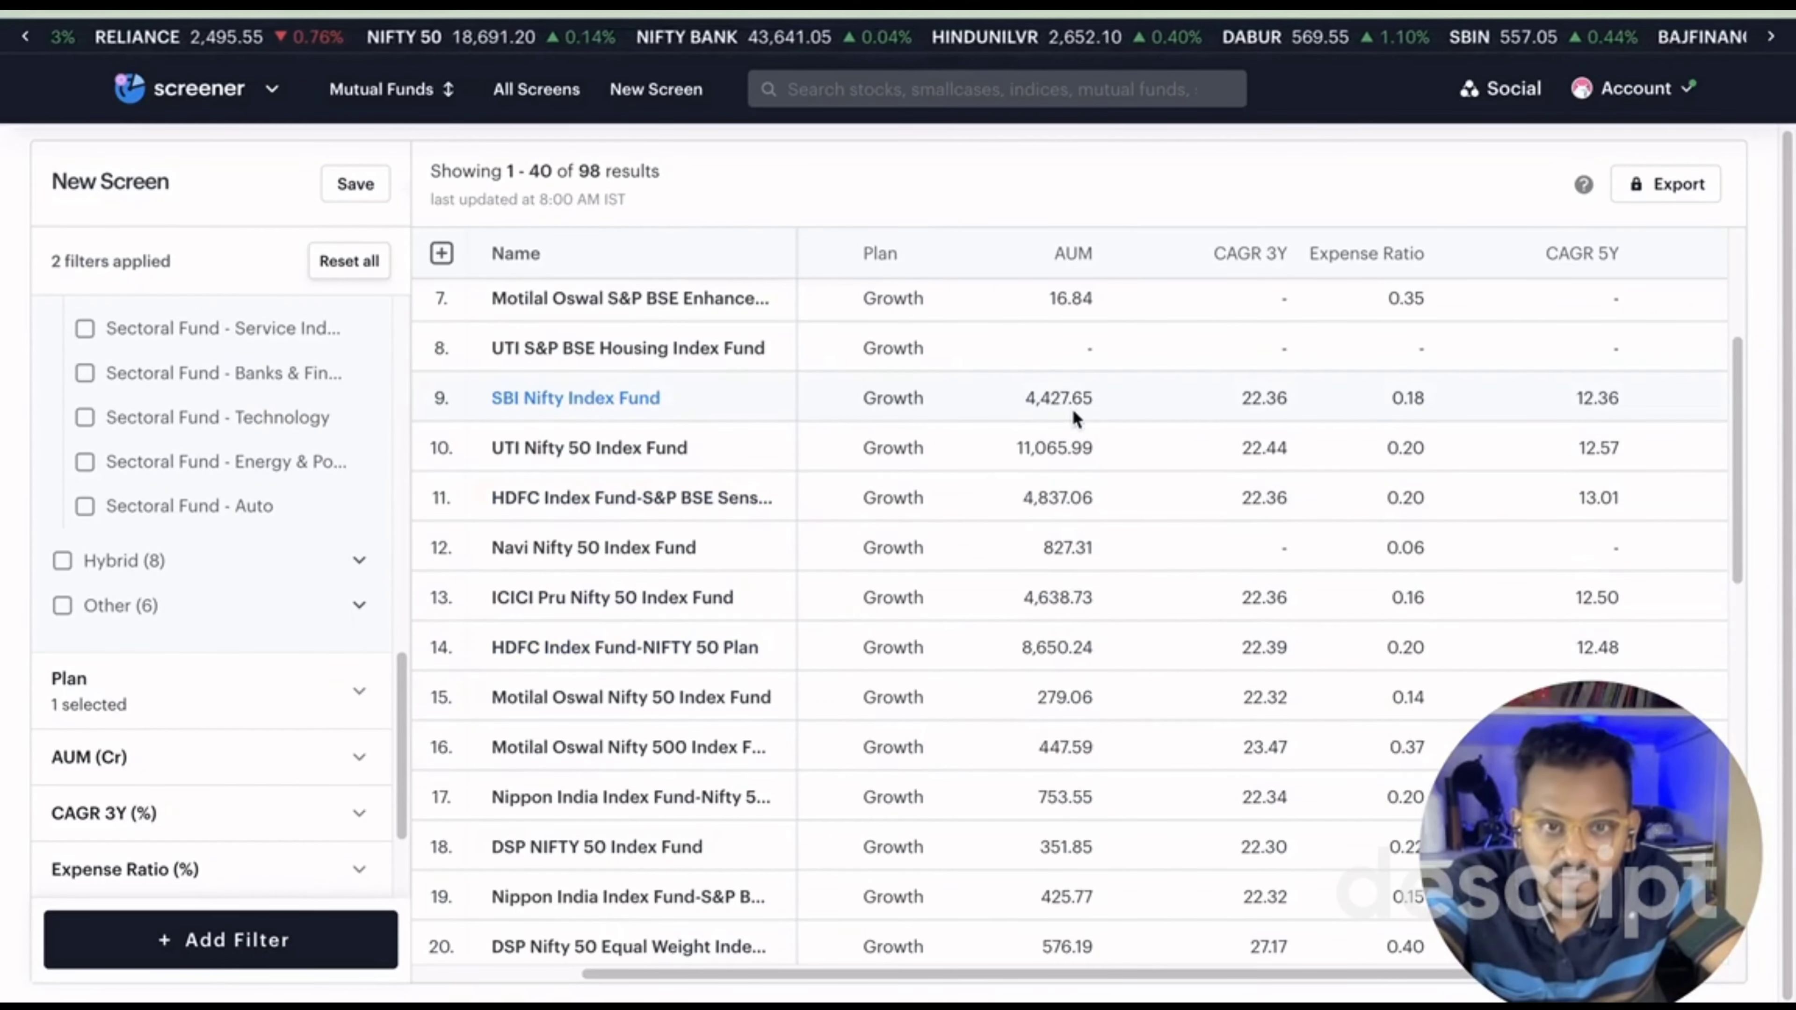
scroll(1101, 442, down, 1)
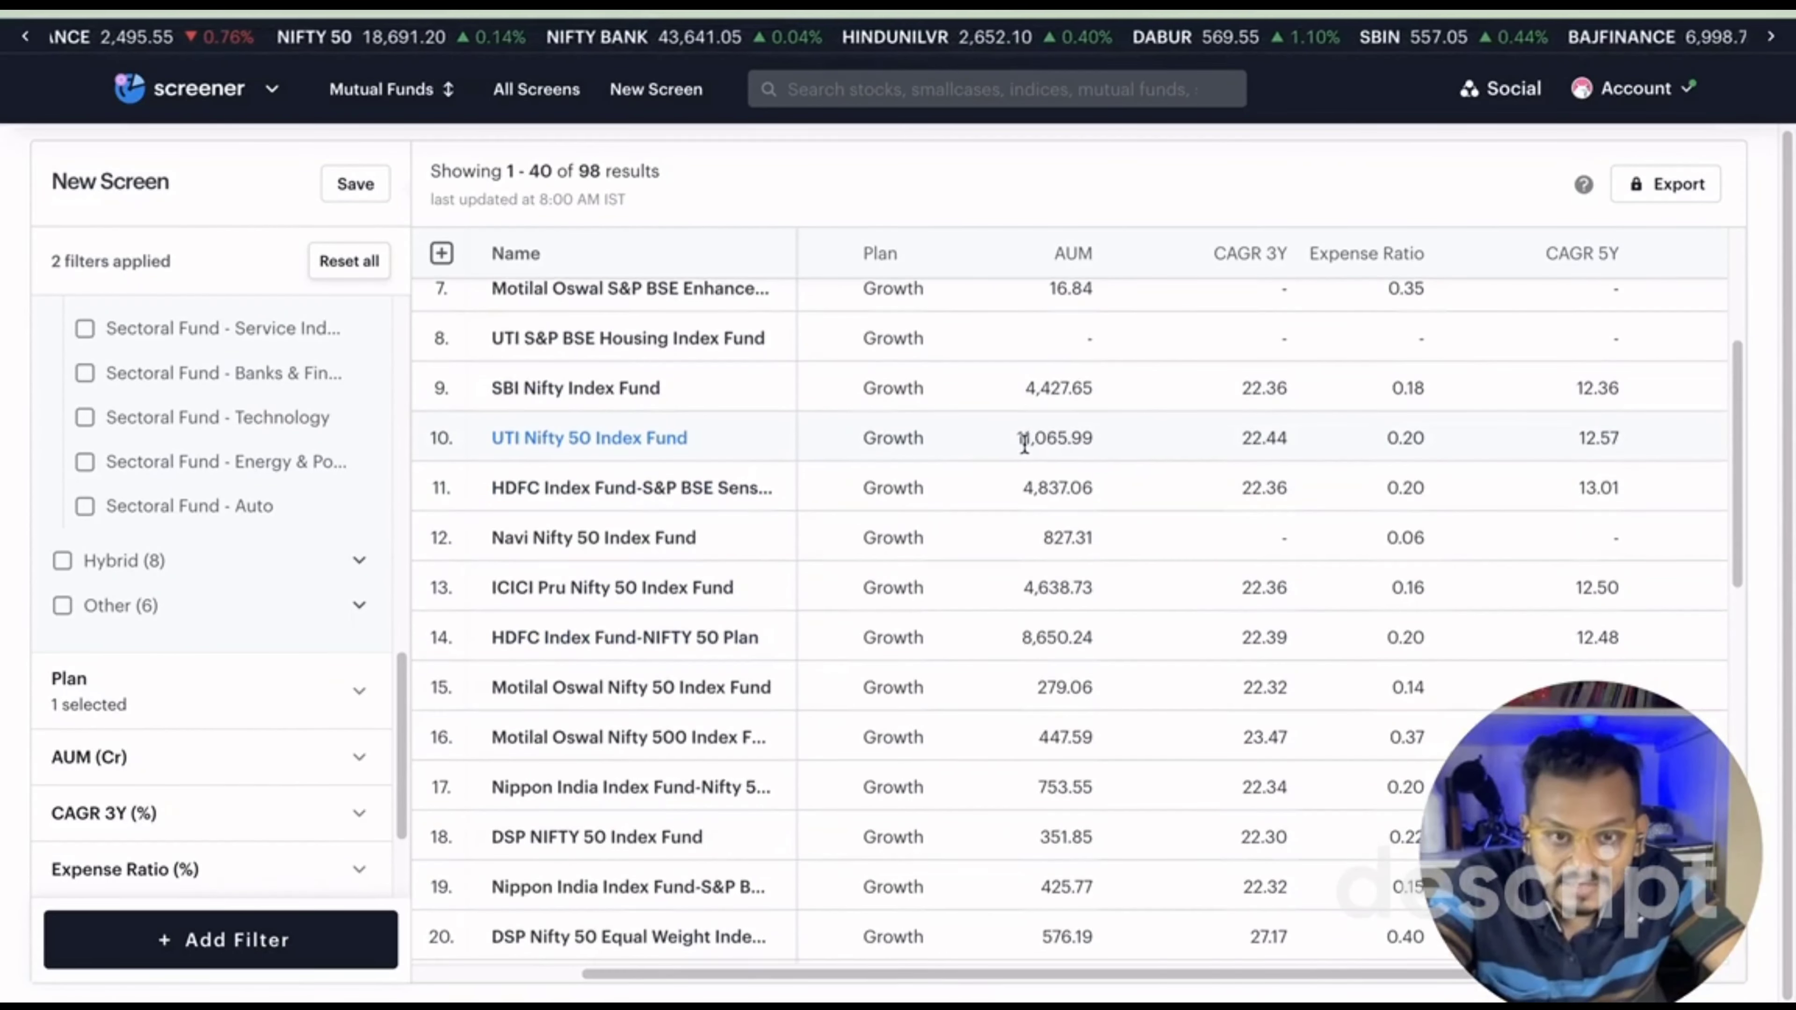
drag(1014, 436, 1087, 437)
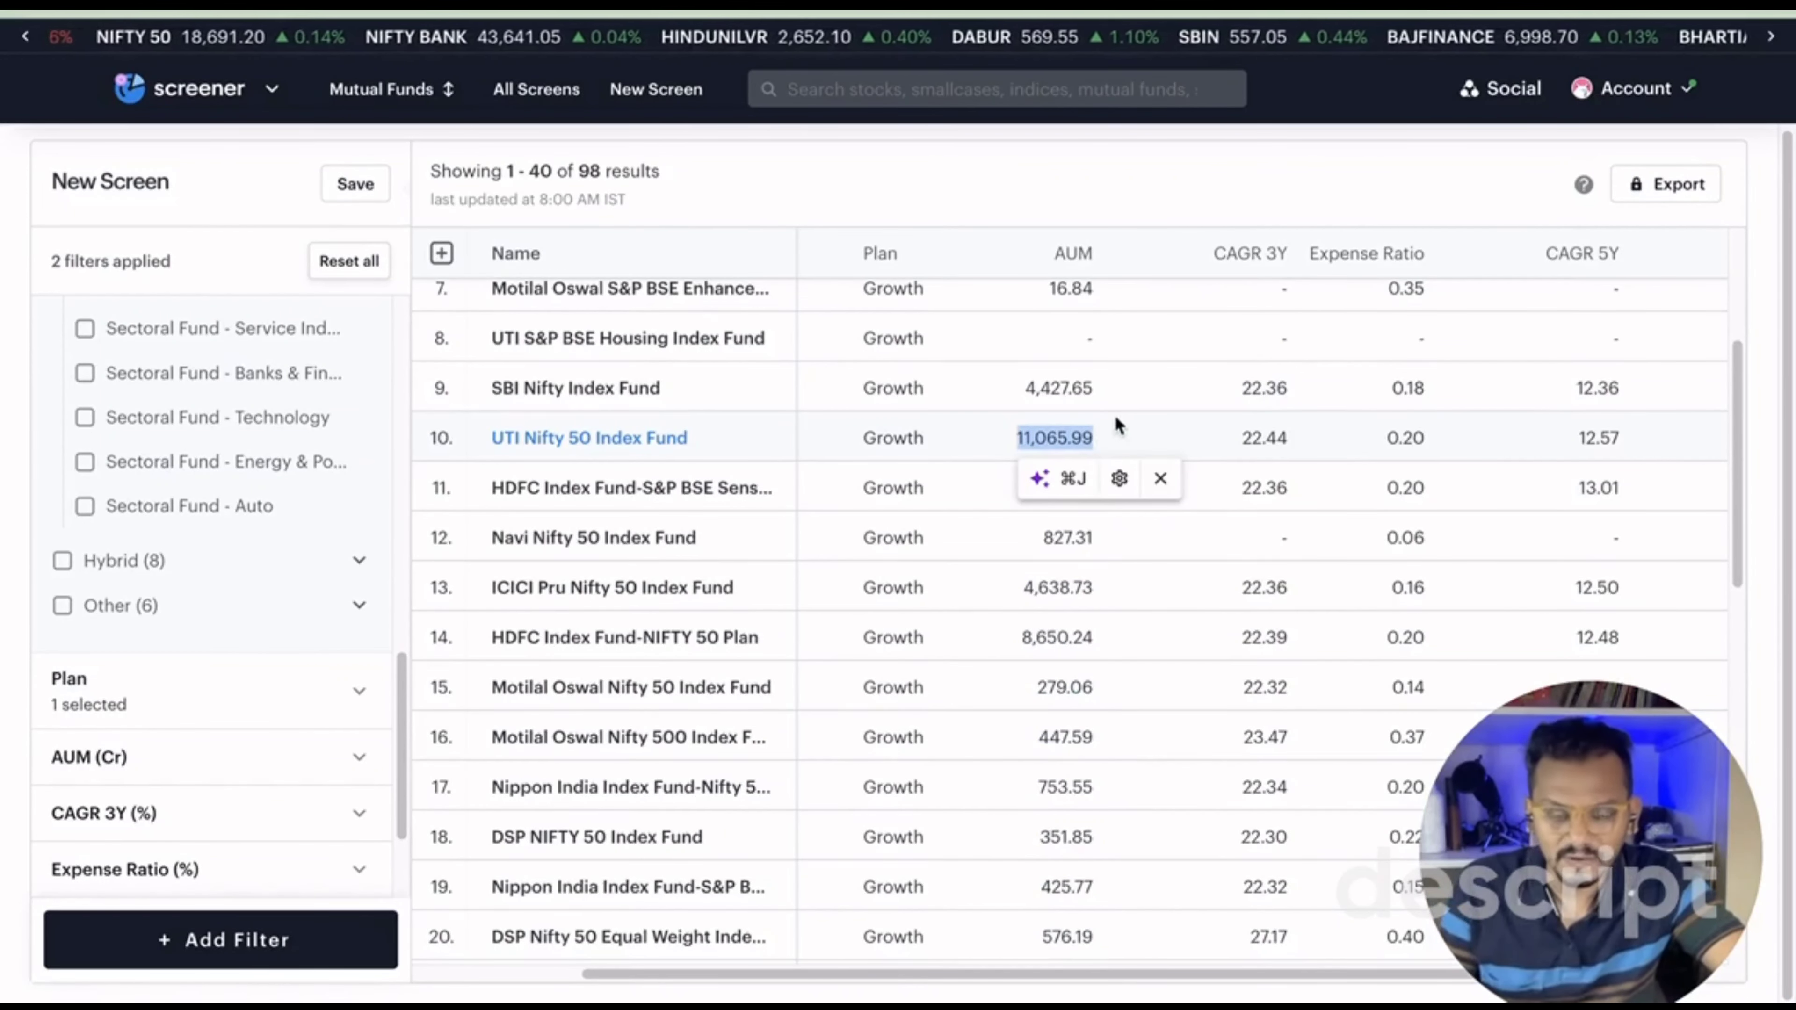
scroll(1115, 416, down, 1)
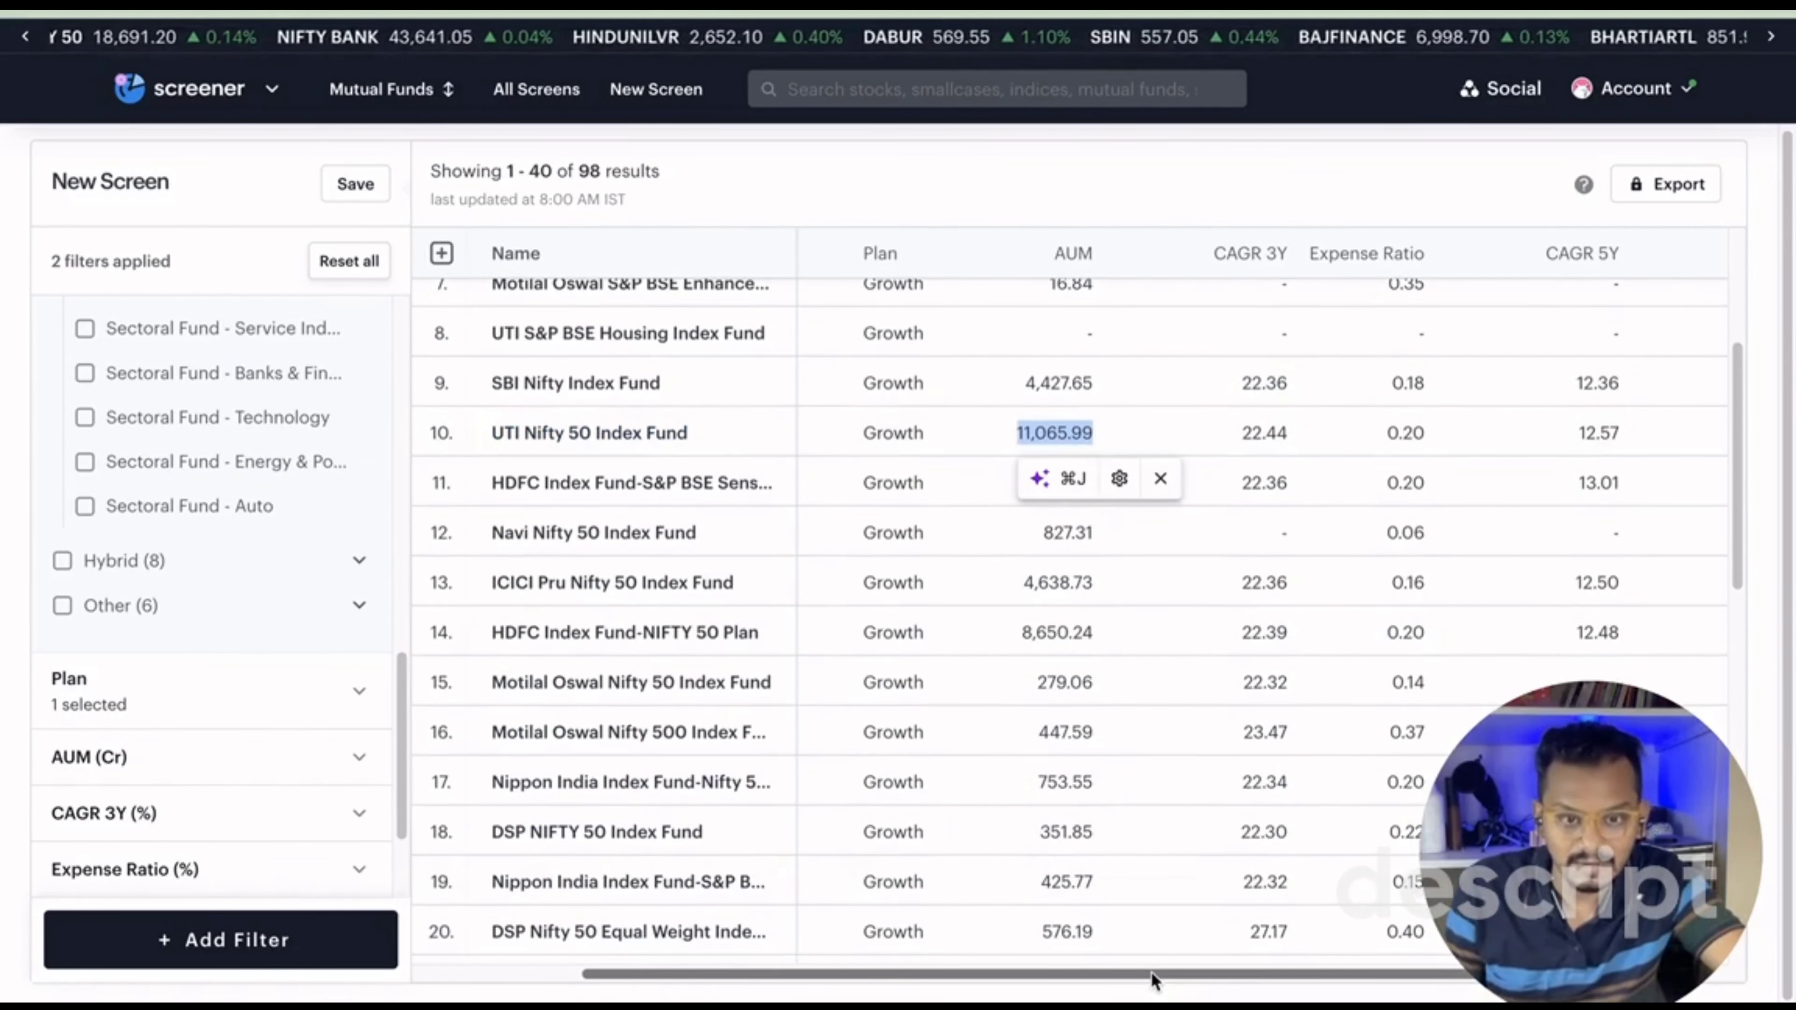
drag(1150, 972, 1333, 968)
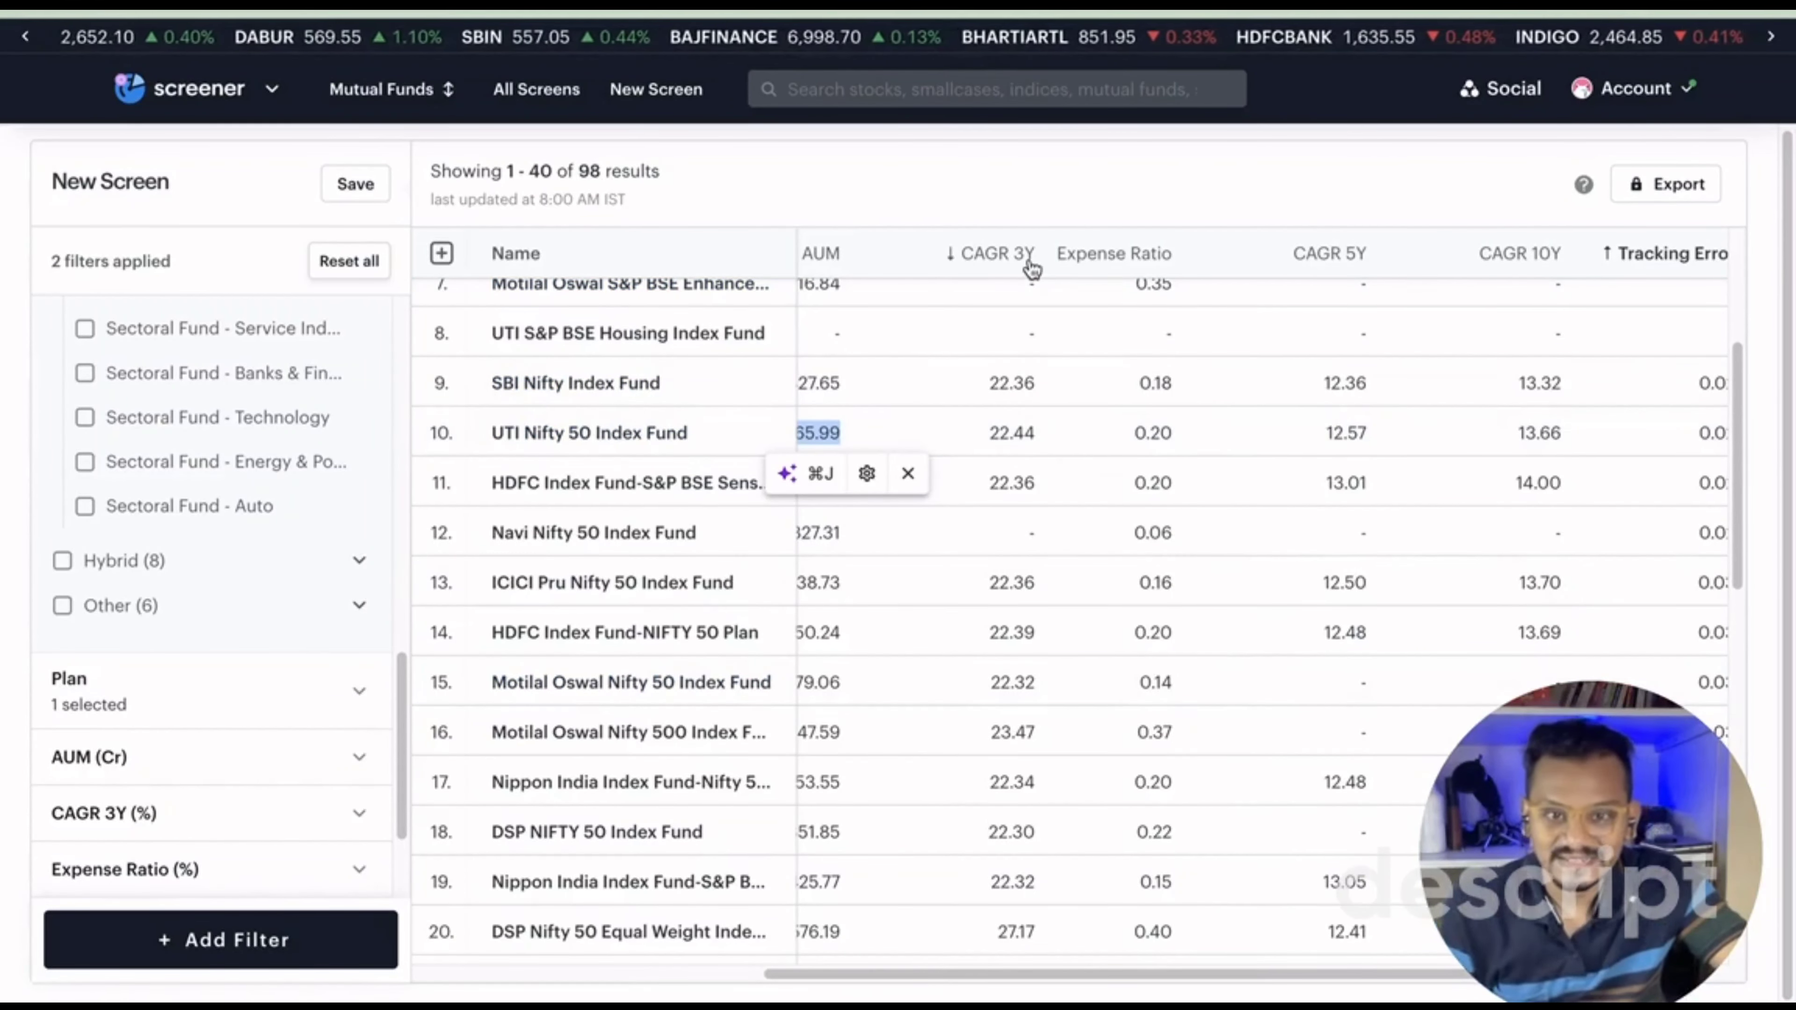
drag(1295, 983, 1338, 983)
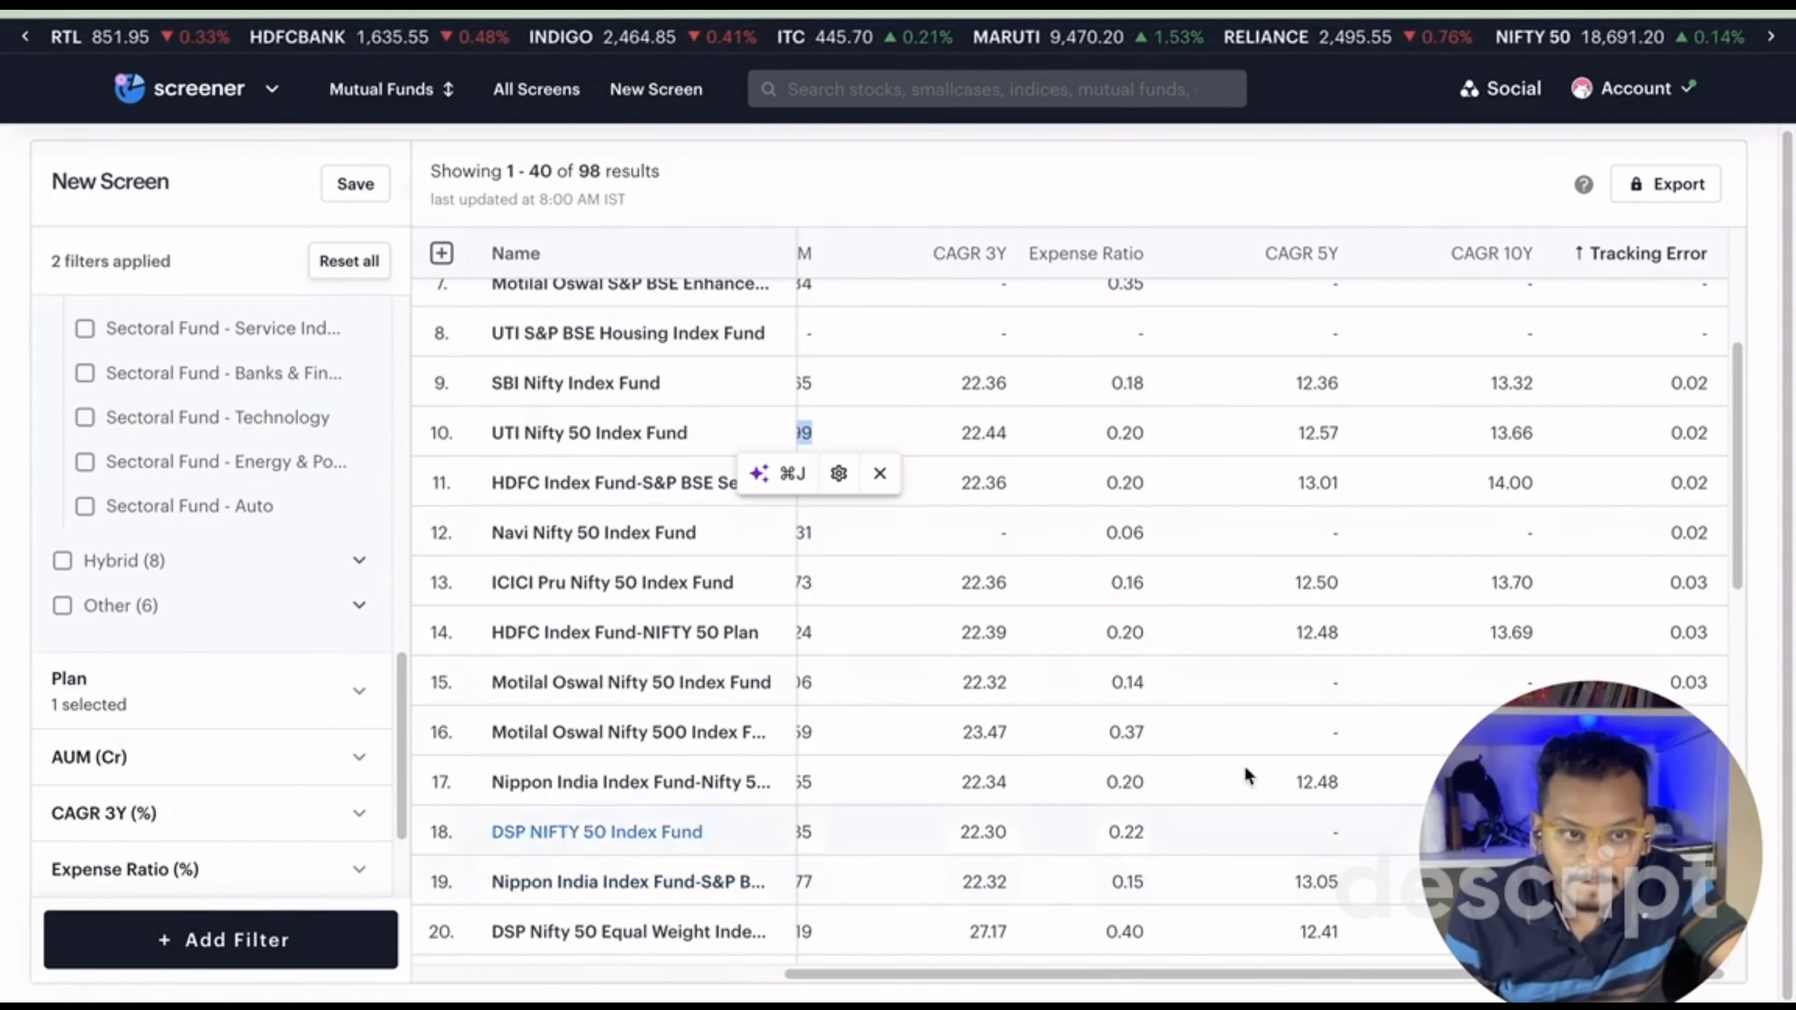
Step: Check the tracking error, expense ratio, returns and AUM of the HDFC S&P BSE Sensex index fund
double_click(1702, 484)
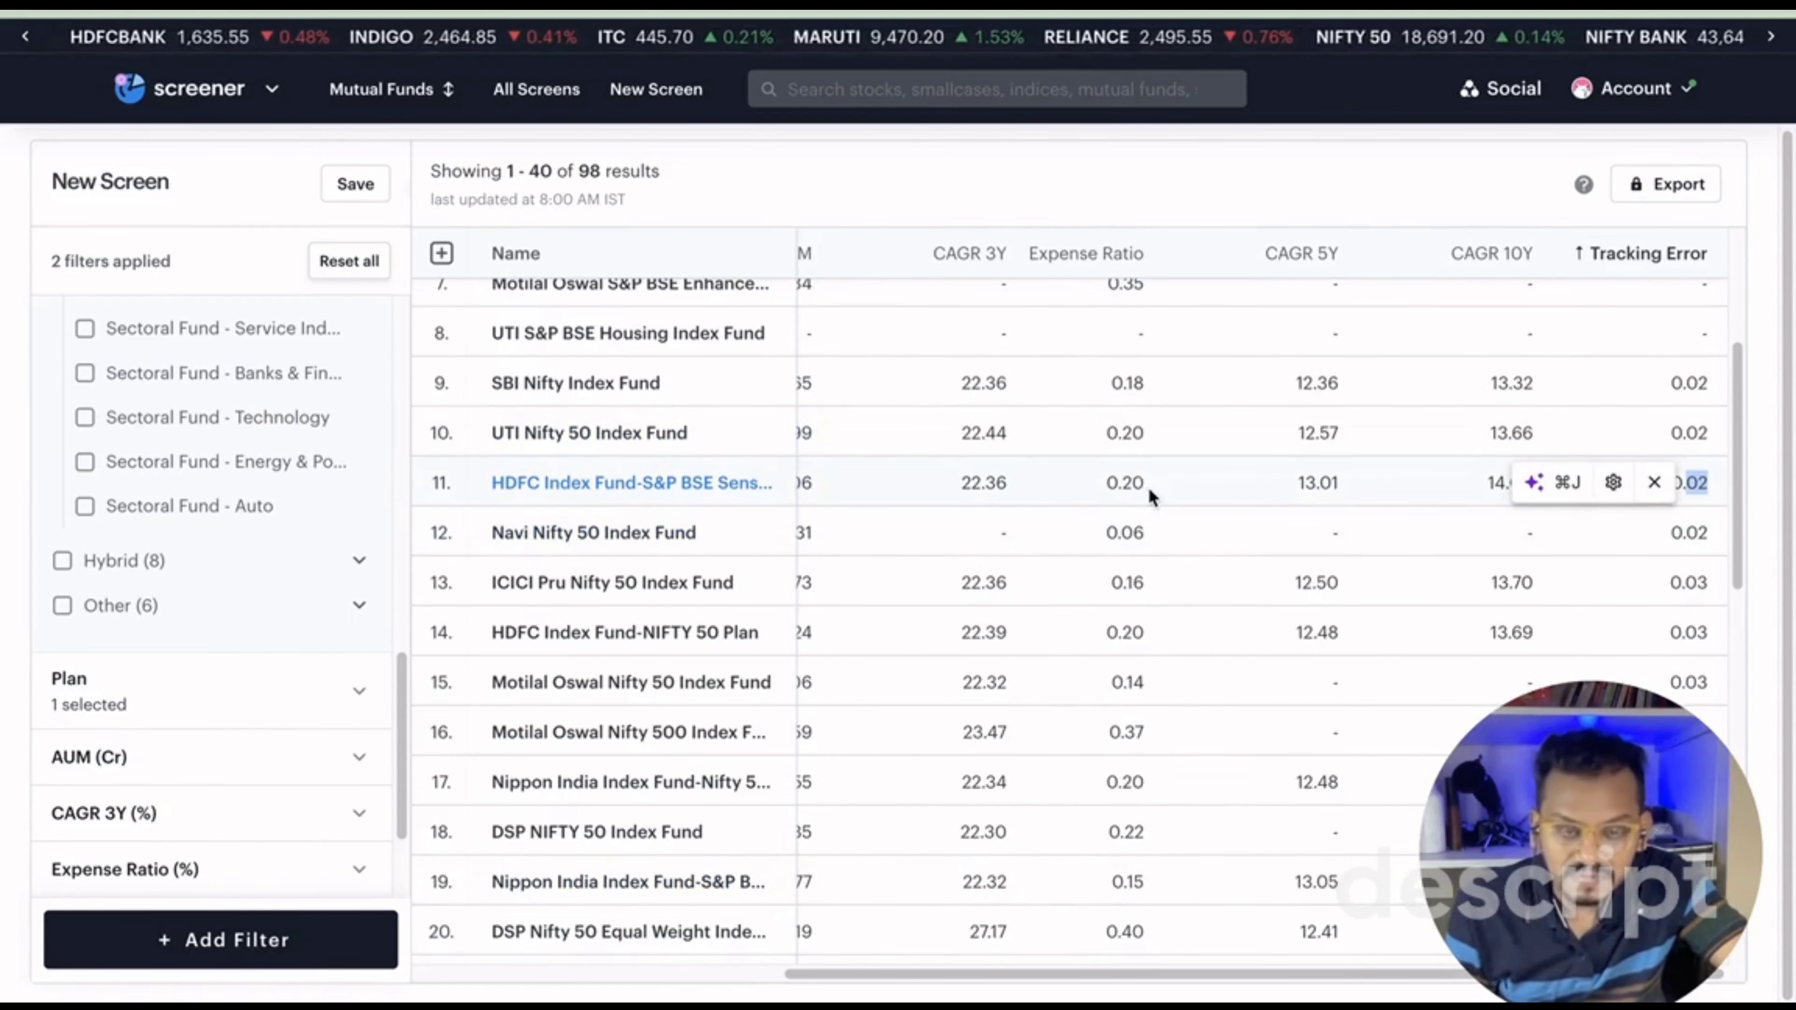
drag(1147, 488, 1127, 490)
click(1131, 489)
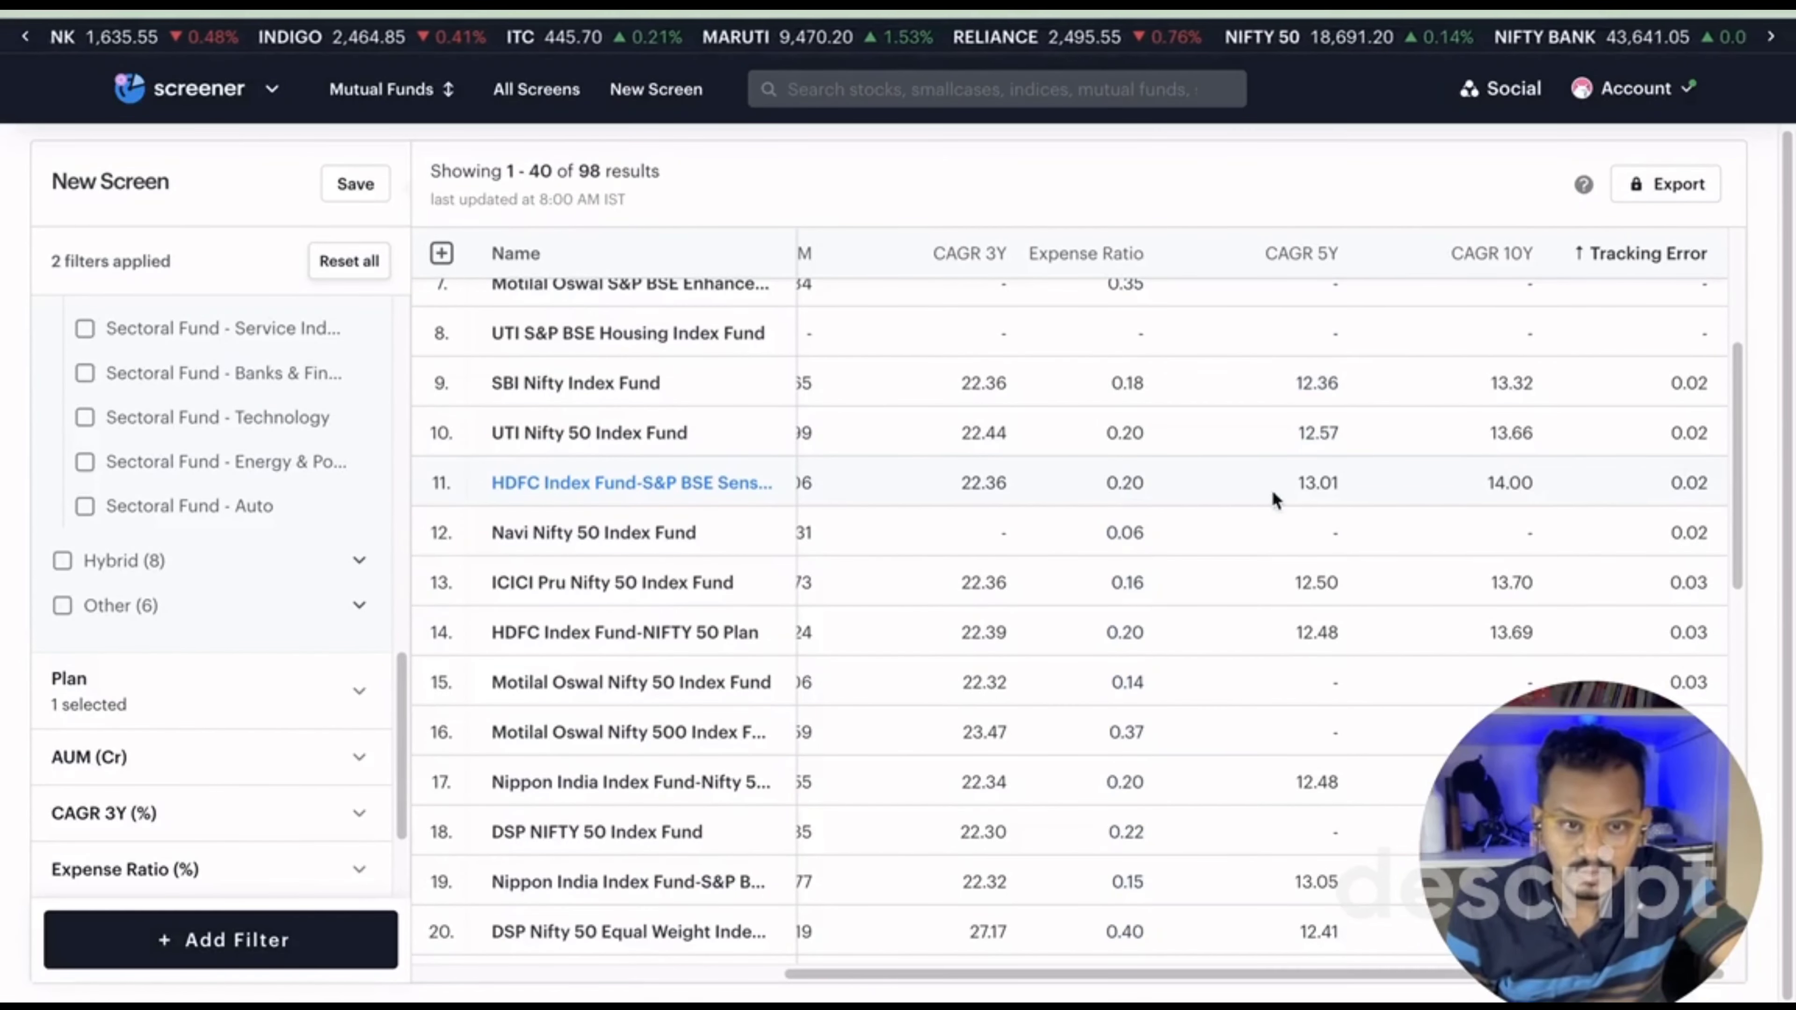
drag(1550, 476, 662, 493)
drag(1046, 975, 771, 976)
drag(1206, 542, 1136, 503)
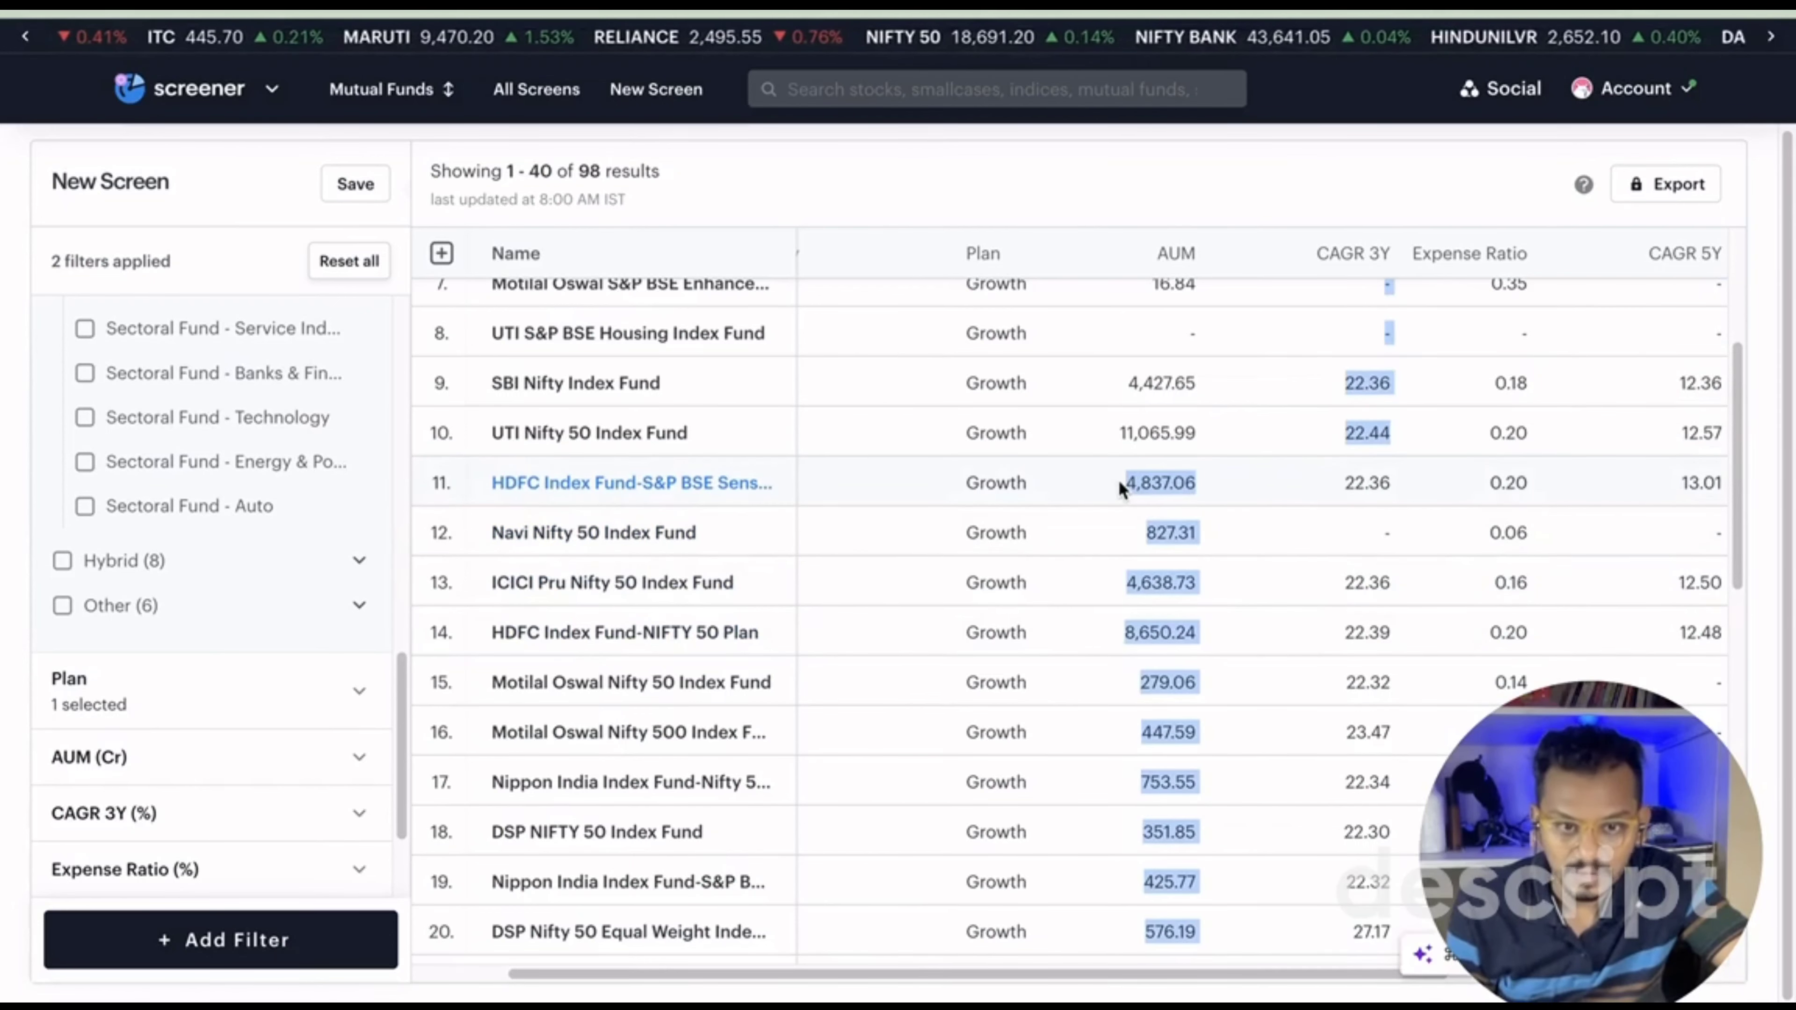
click(1122, 483)
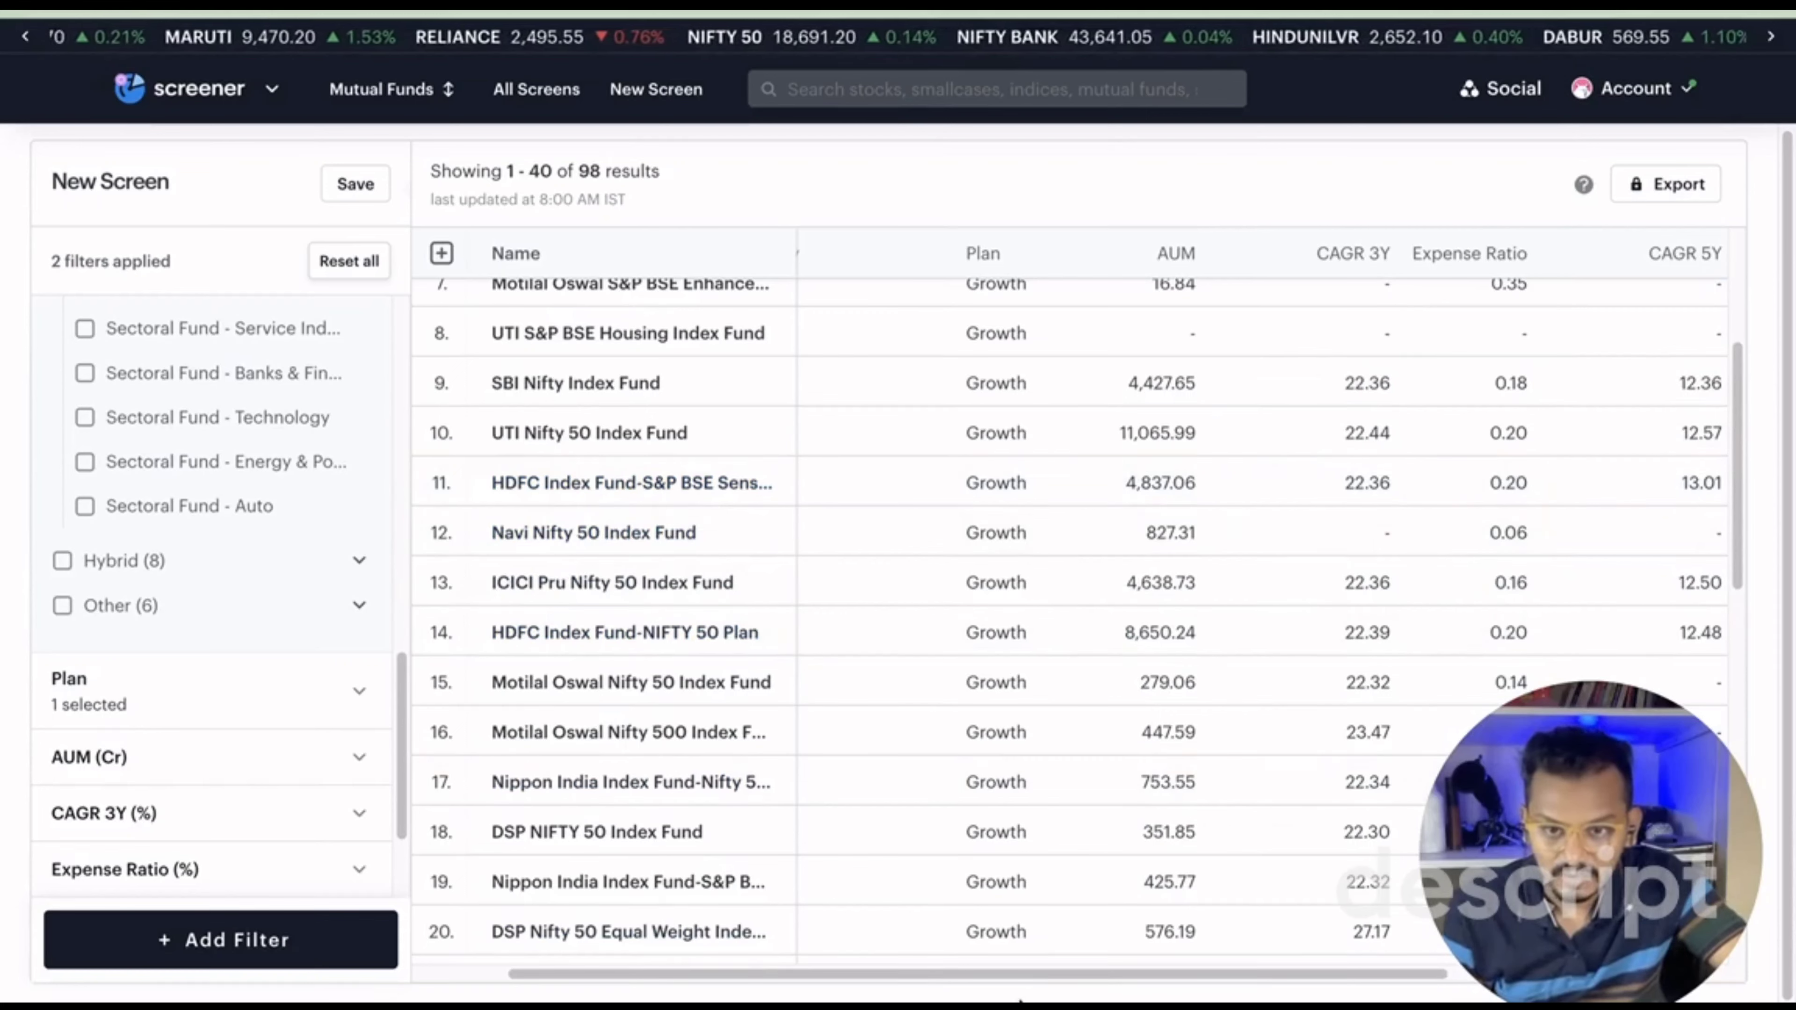
Step: Compare the UTI Nifty 50 Index Fund's AUM and returns with those of the neighbouring low-tracking-error funds
drag(1010, 975, 969, 974)
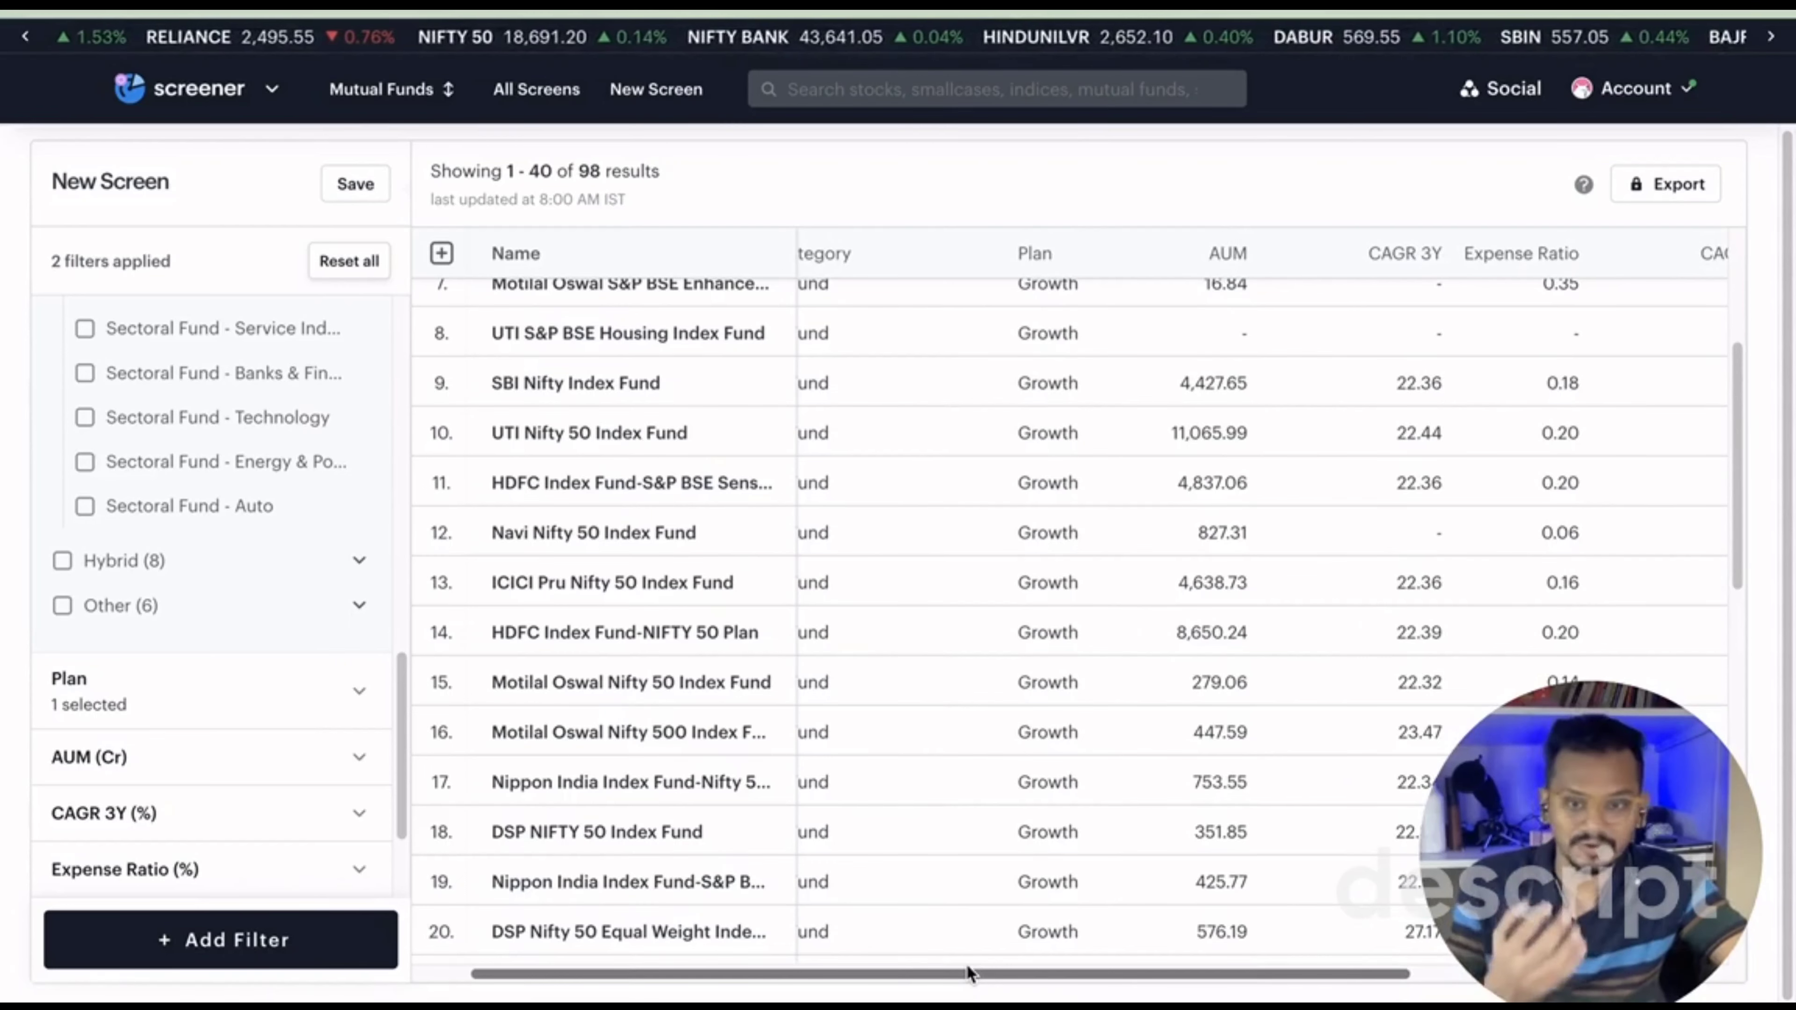
scroll(644, 609, down, 1)
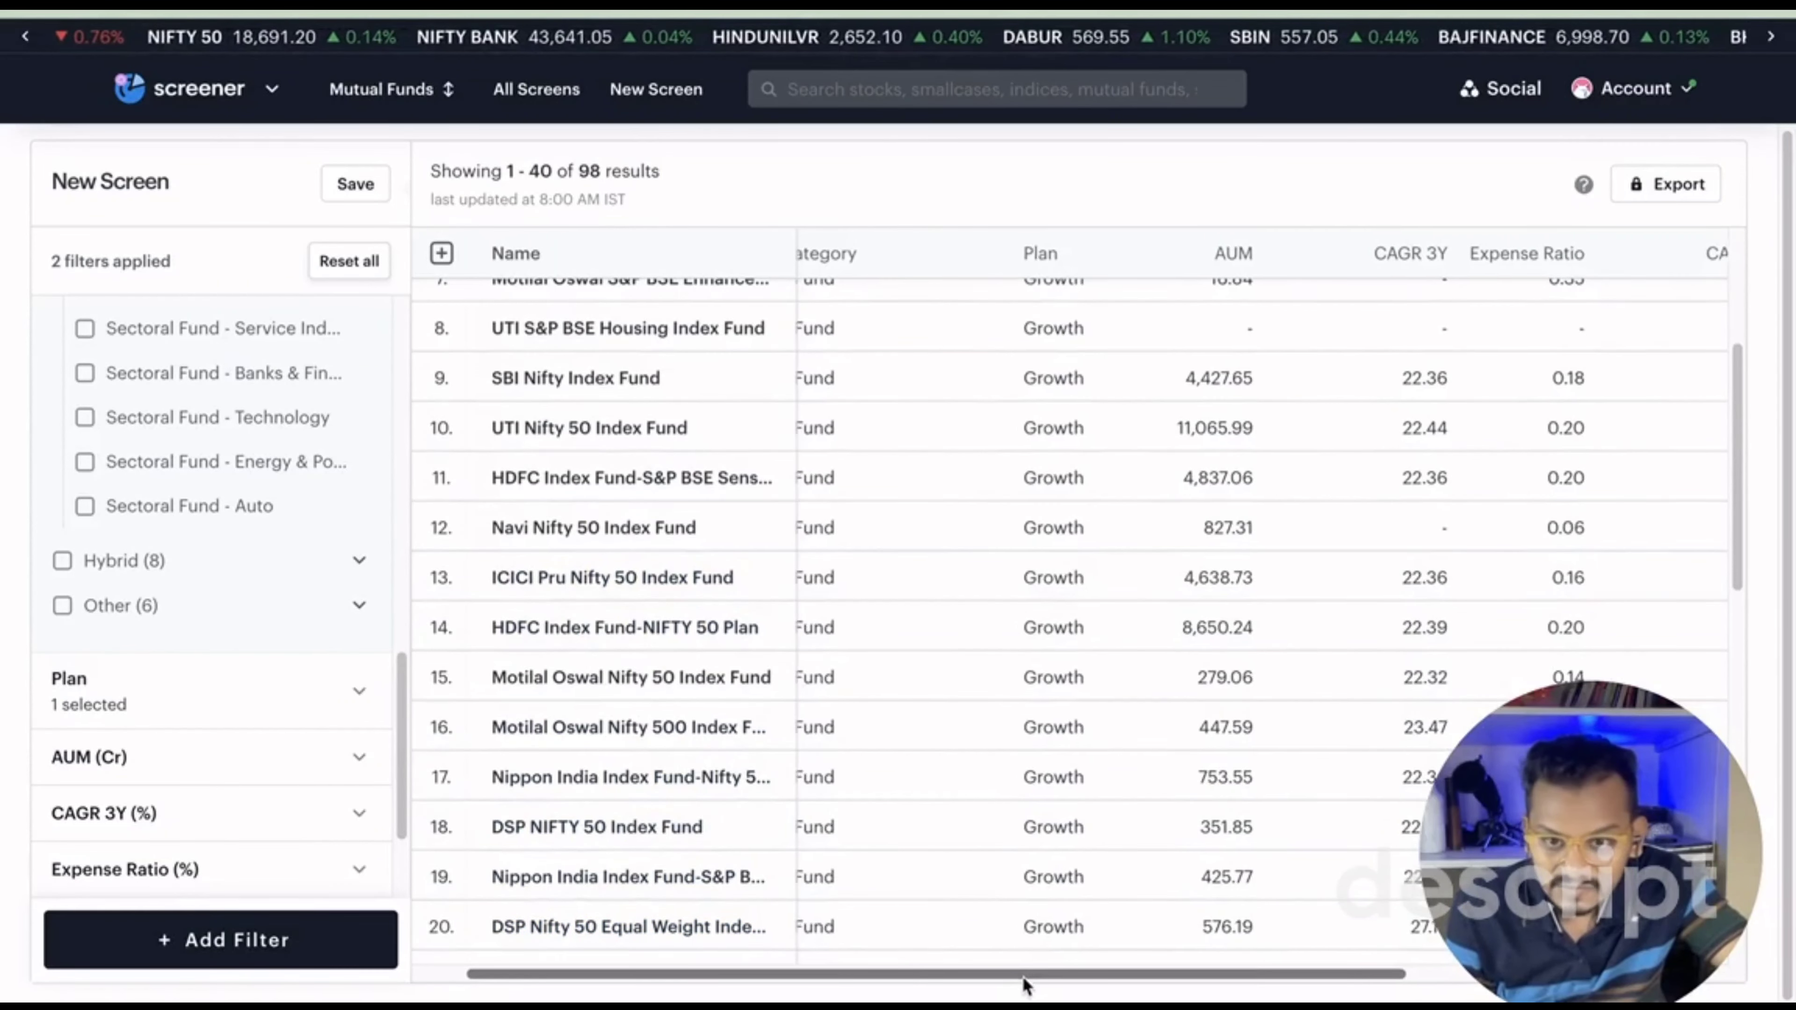
drag(1027, 973, 1267, 975)
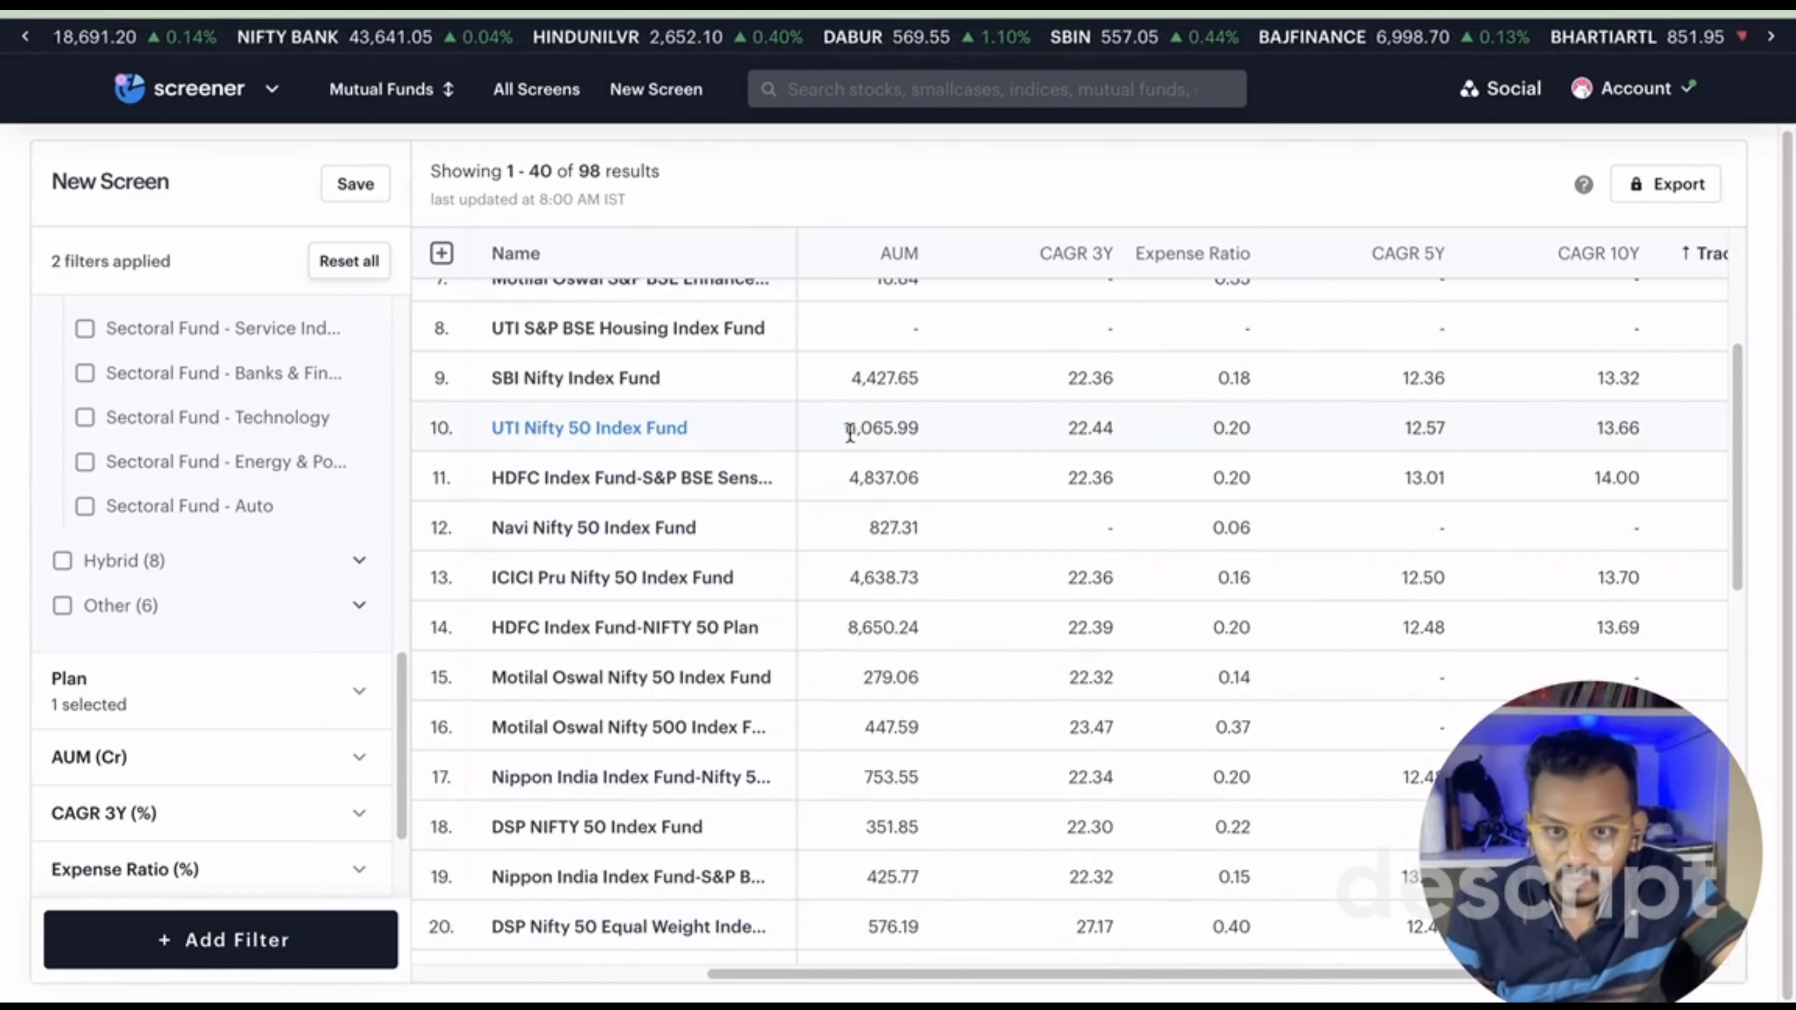
drag(842, 428, 925, 432)
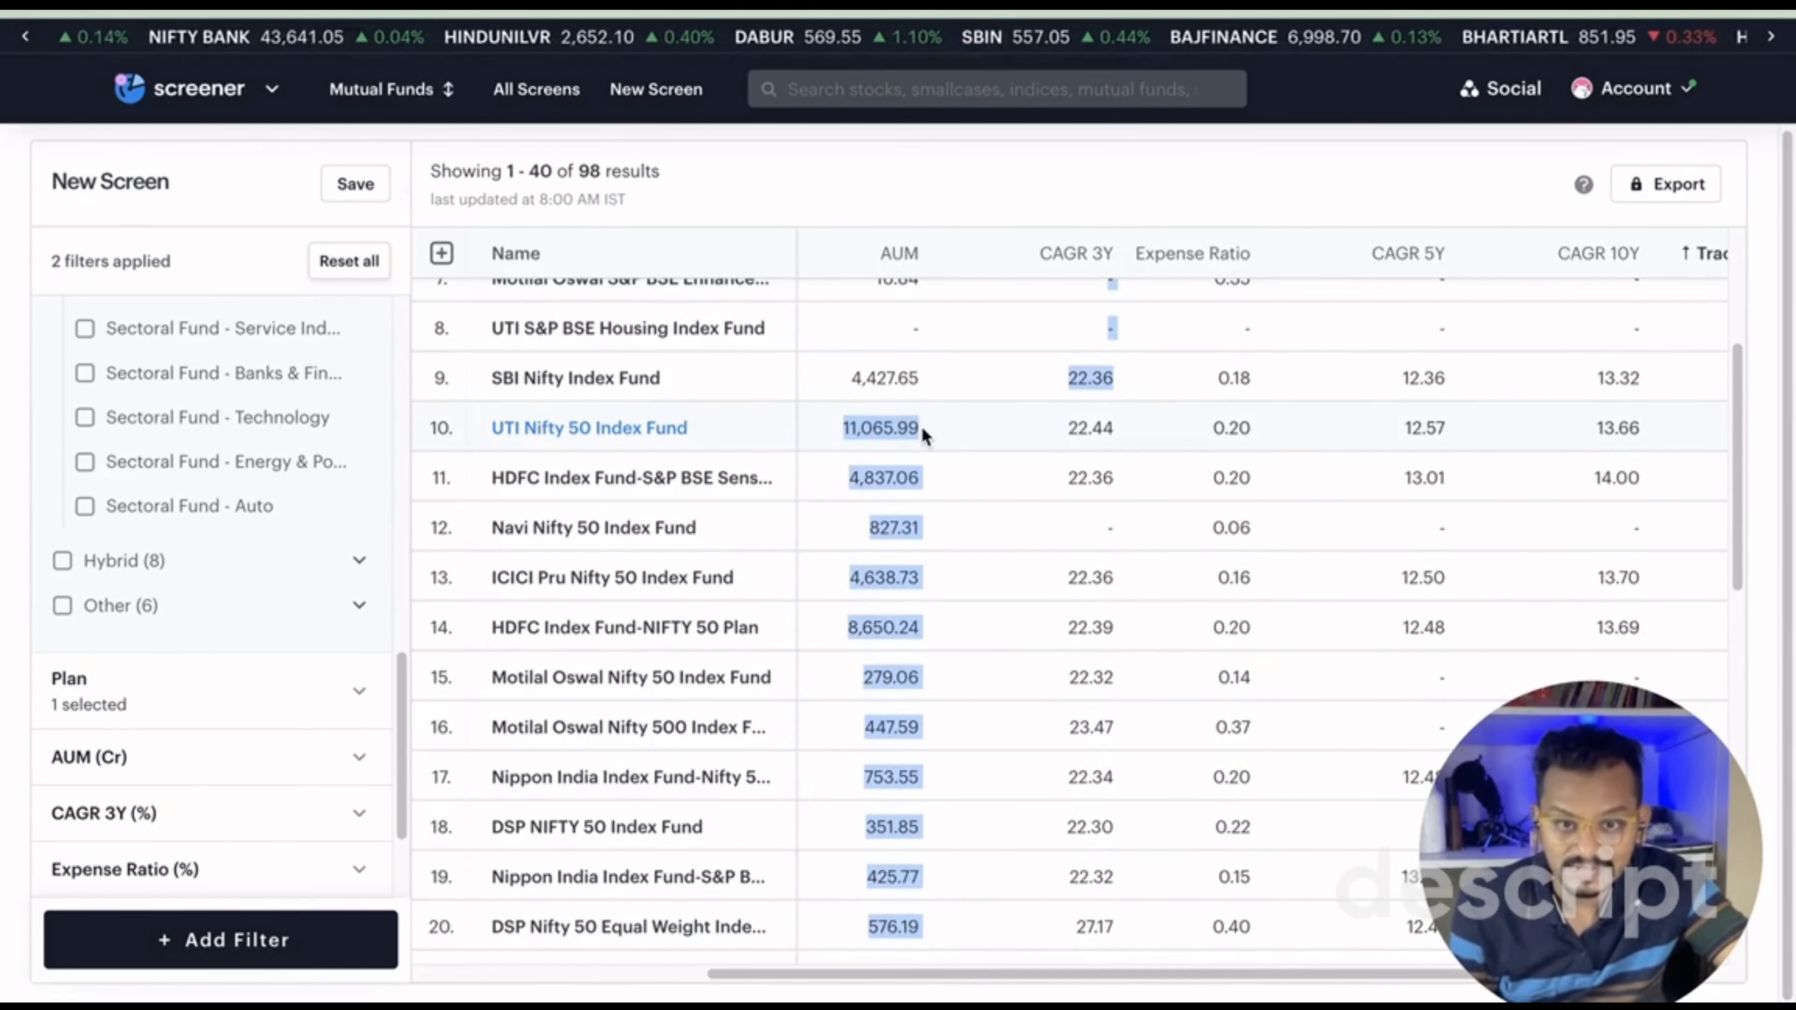
click(919, 426)
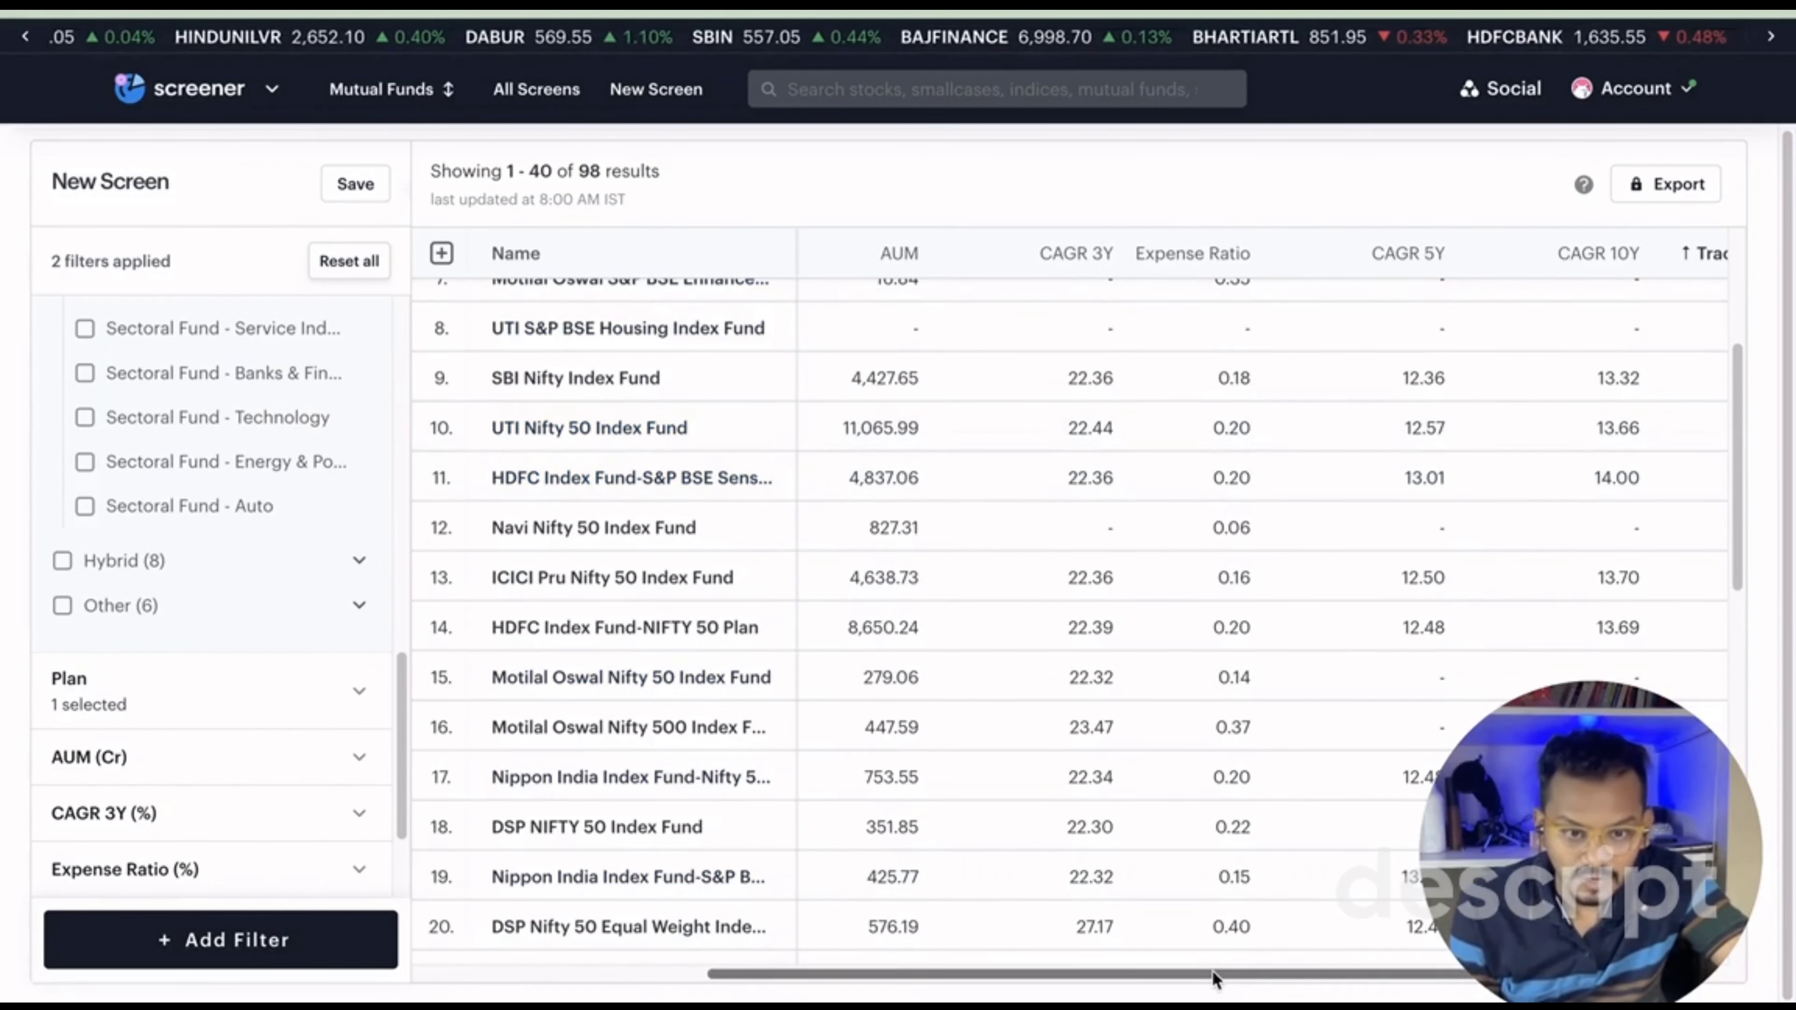
Step: Sort the index funds by Expense Ratio in ascending order and review the tracking errors of the cheapest funds
drag(1217, 980, 1294, 980)
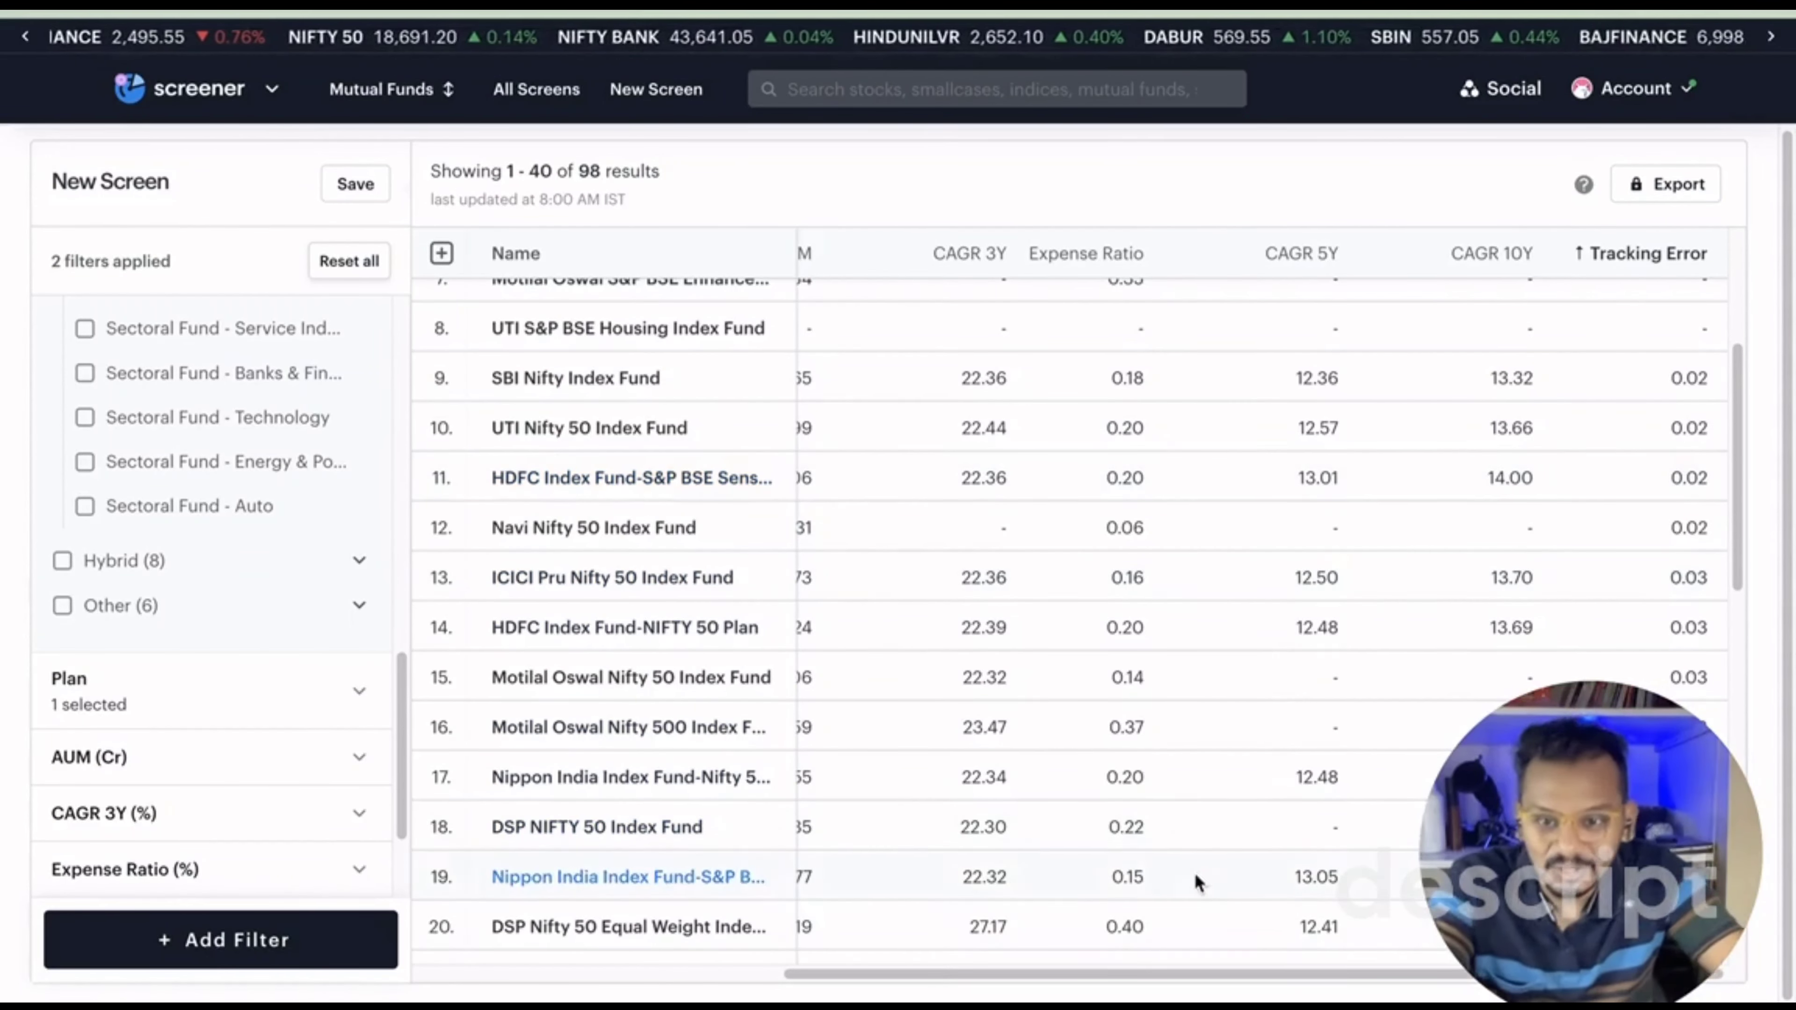
drag(1102, 974, 1187, 978)
click(1119, 266)
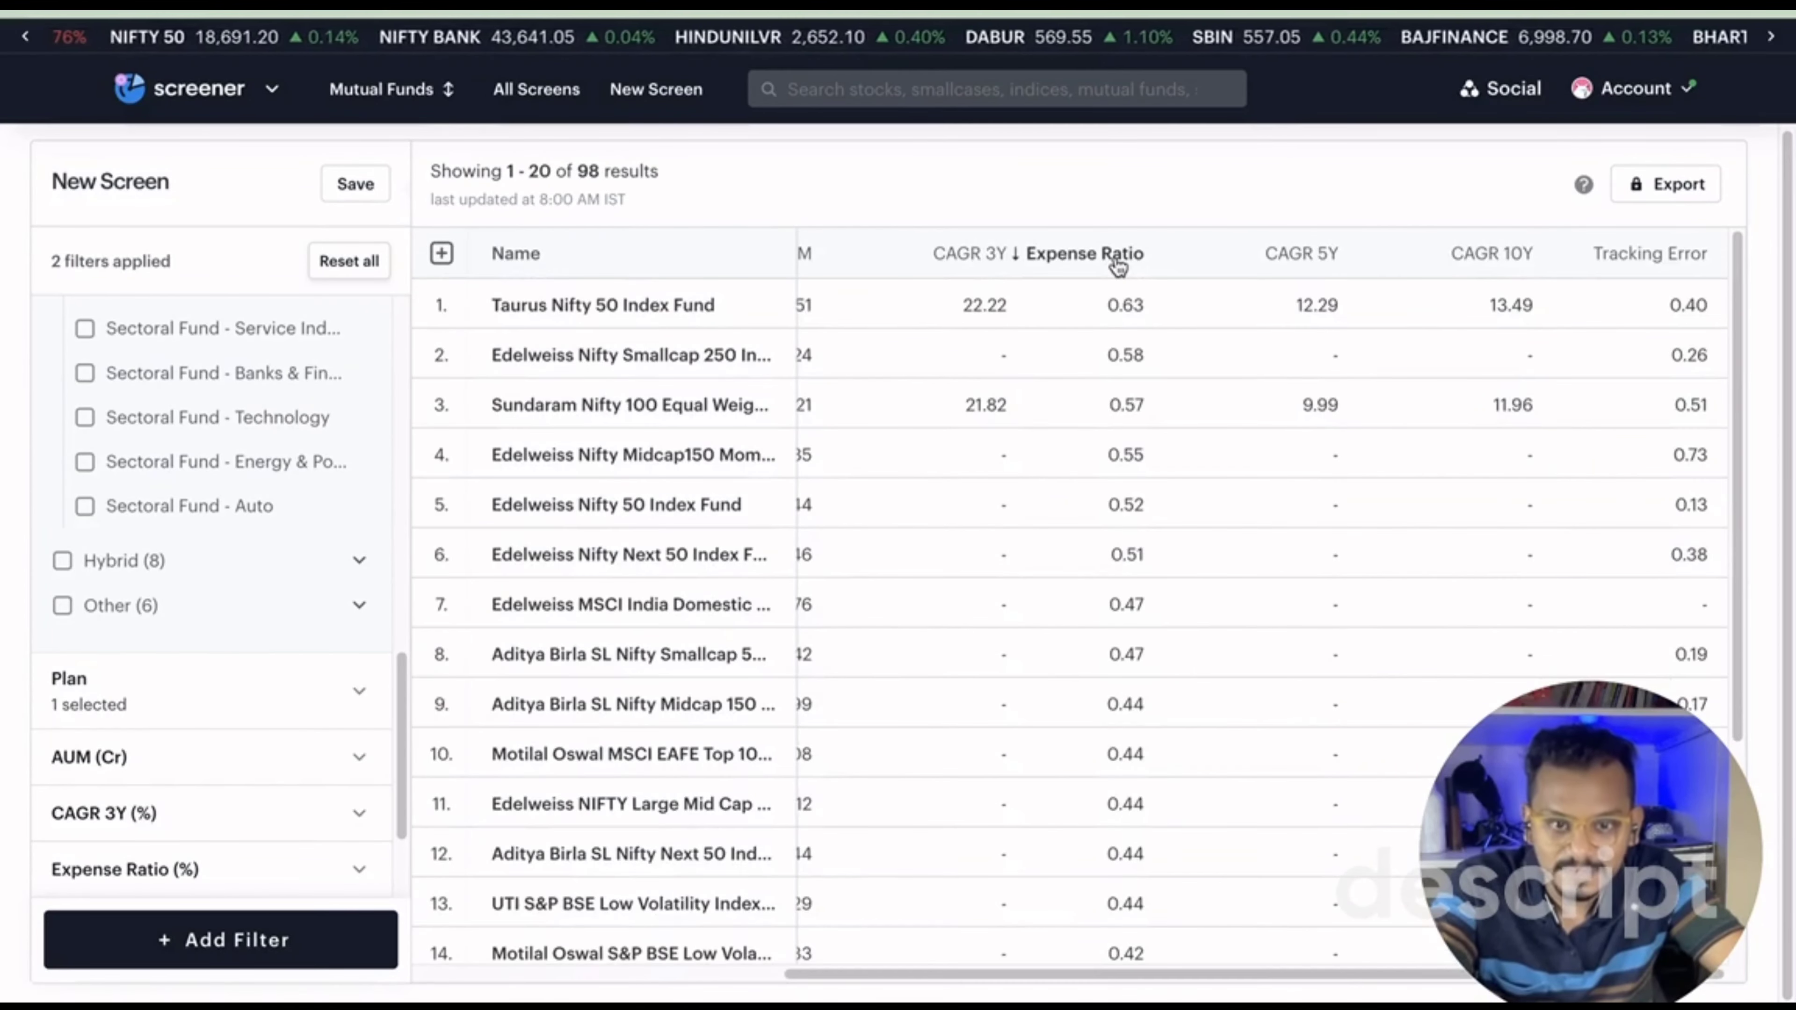
click(1119, 266)
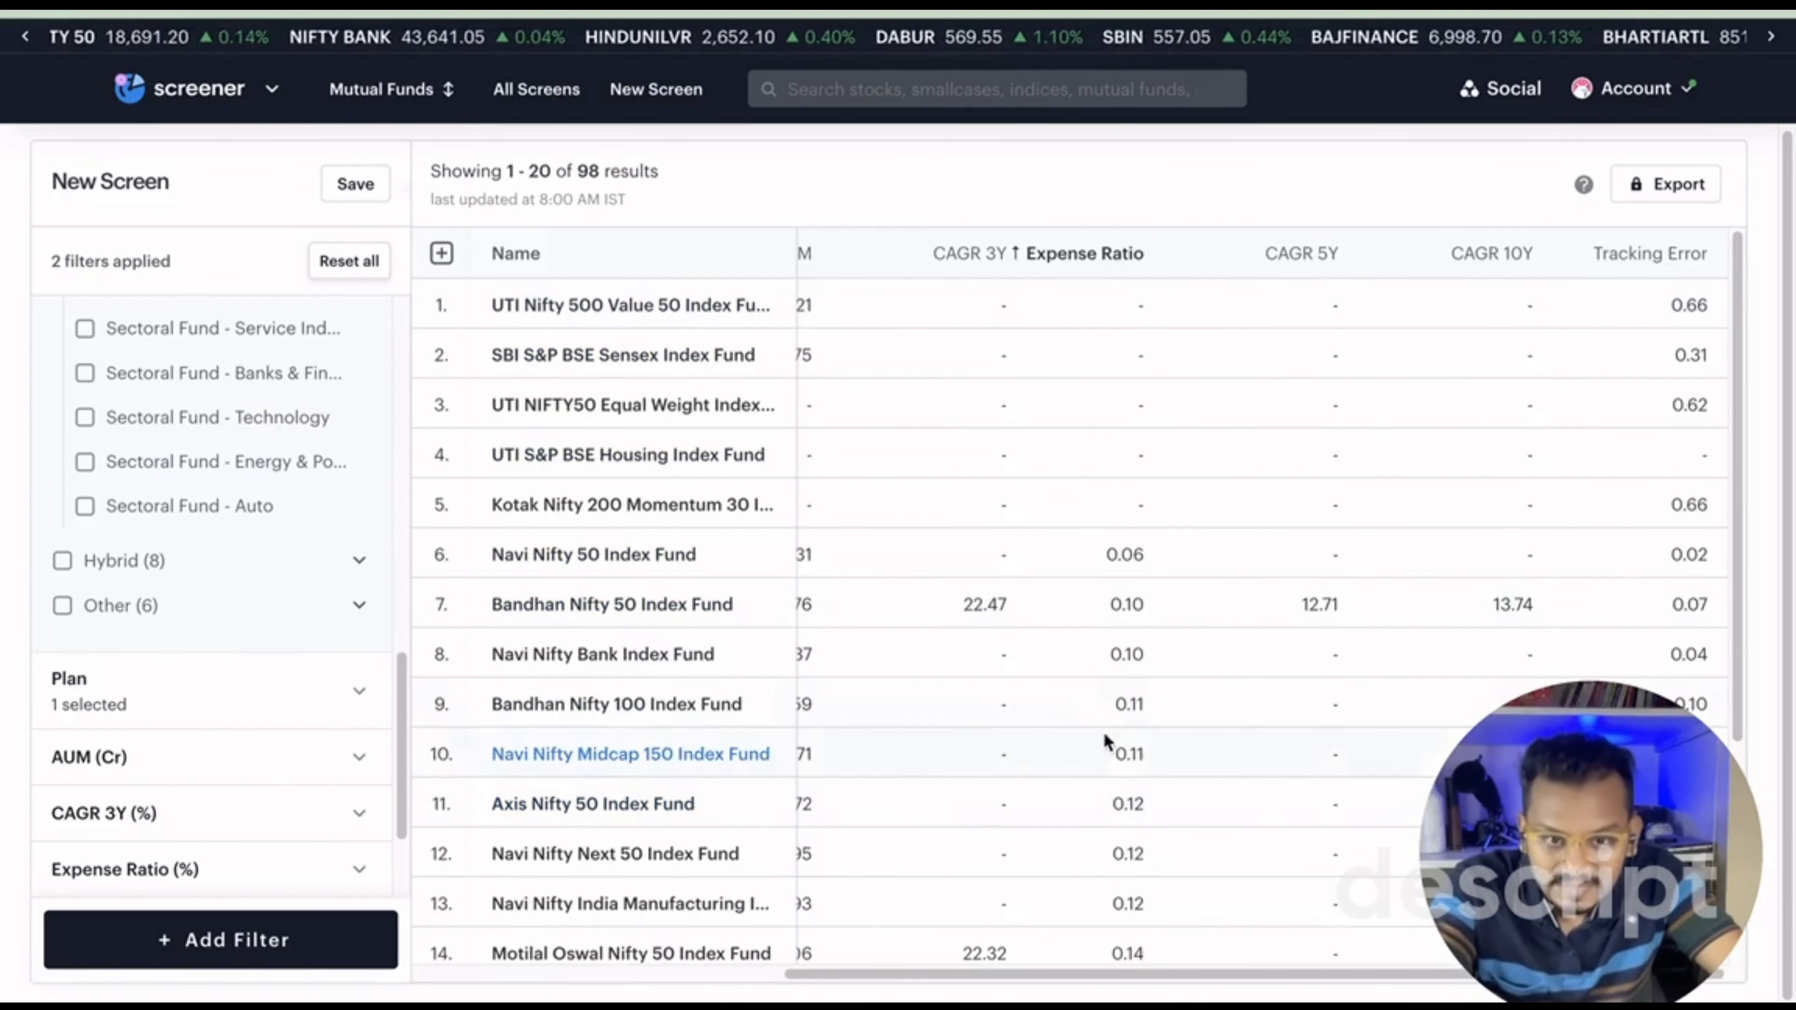
scroll(1104, 693, down, 1)
scroll(1103, 653, down, 8)
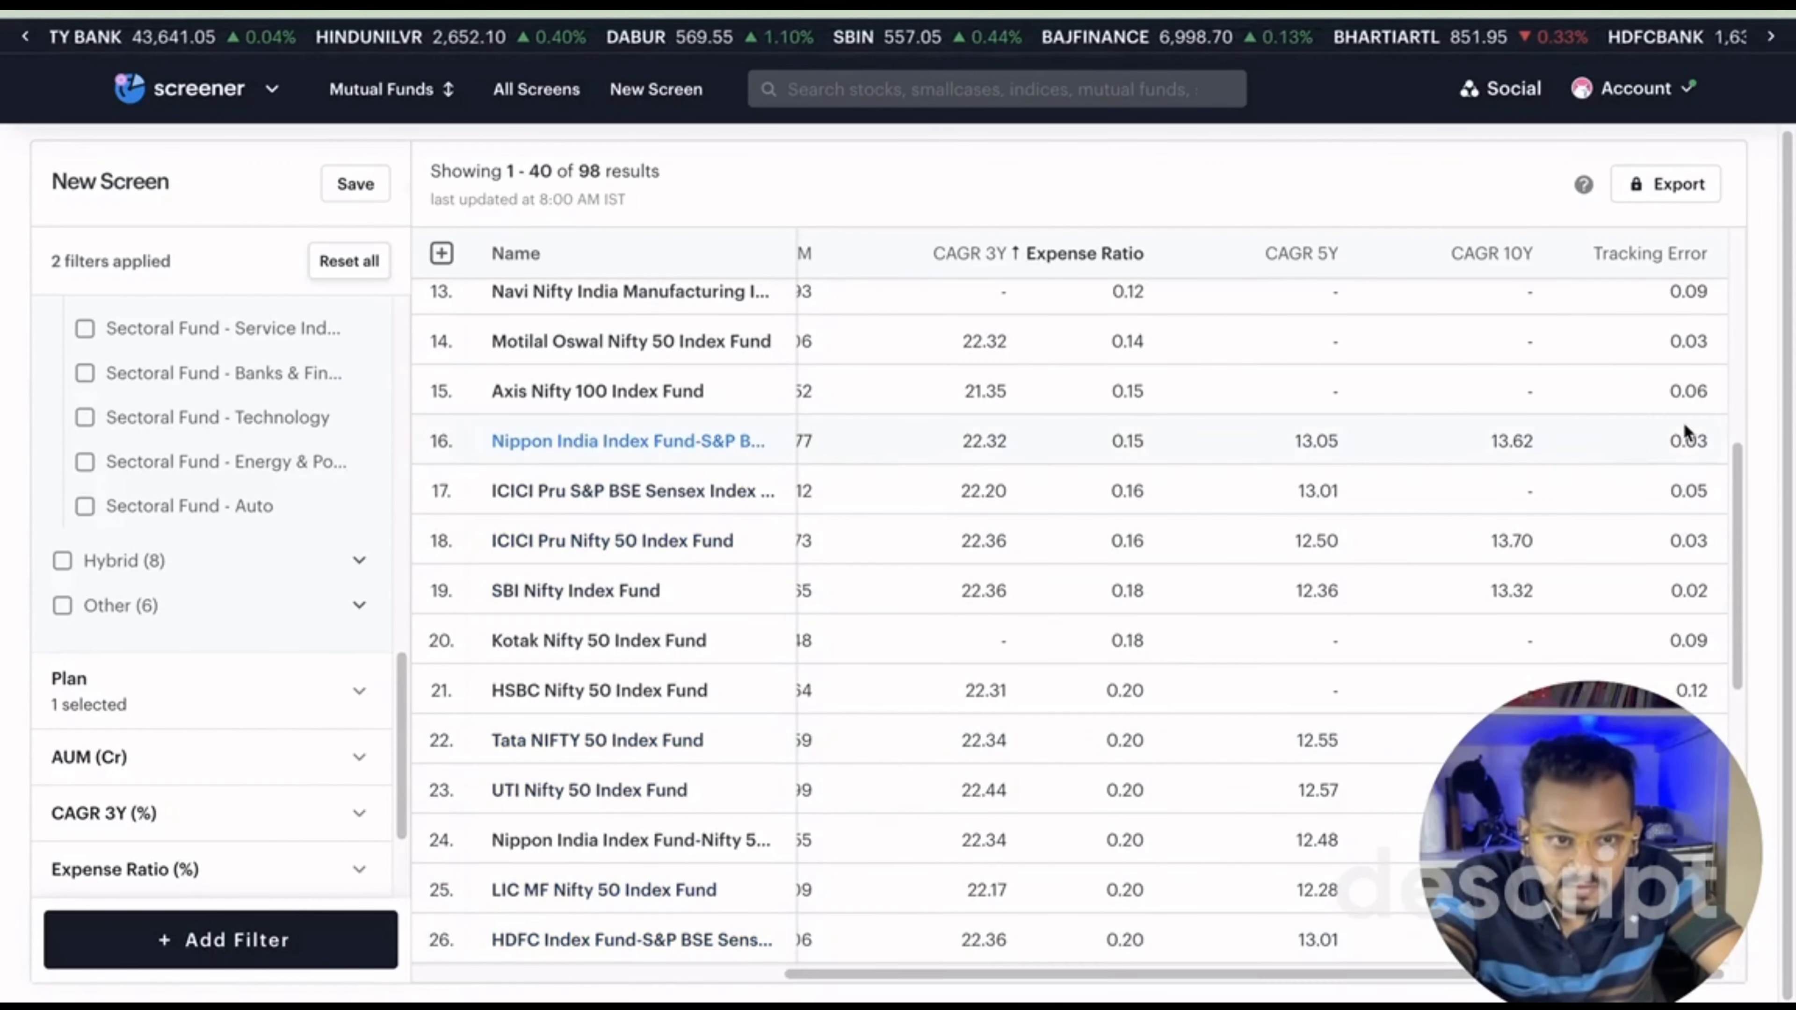
Step: Sort the index fund results by Tracking Error in ascending order again
click(1630, 244)
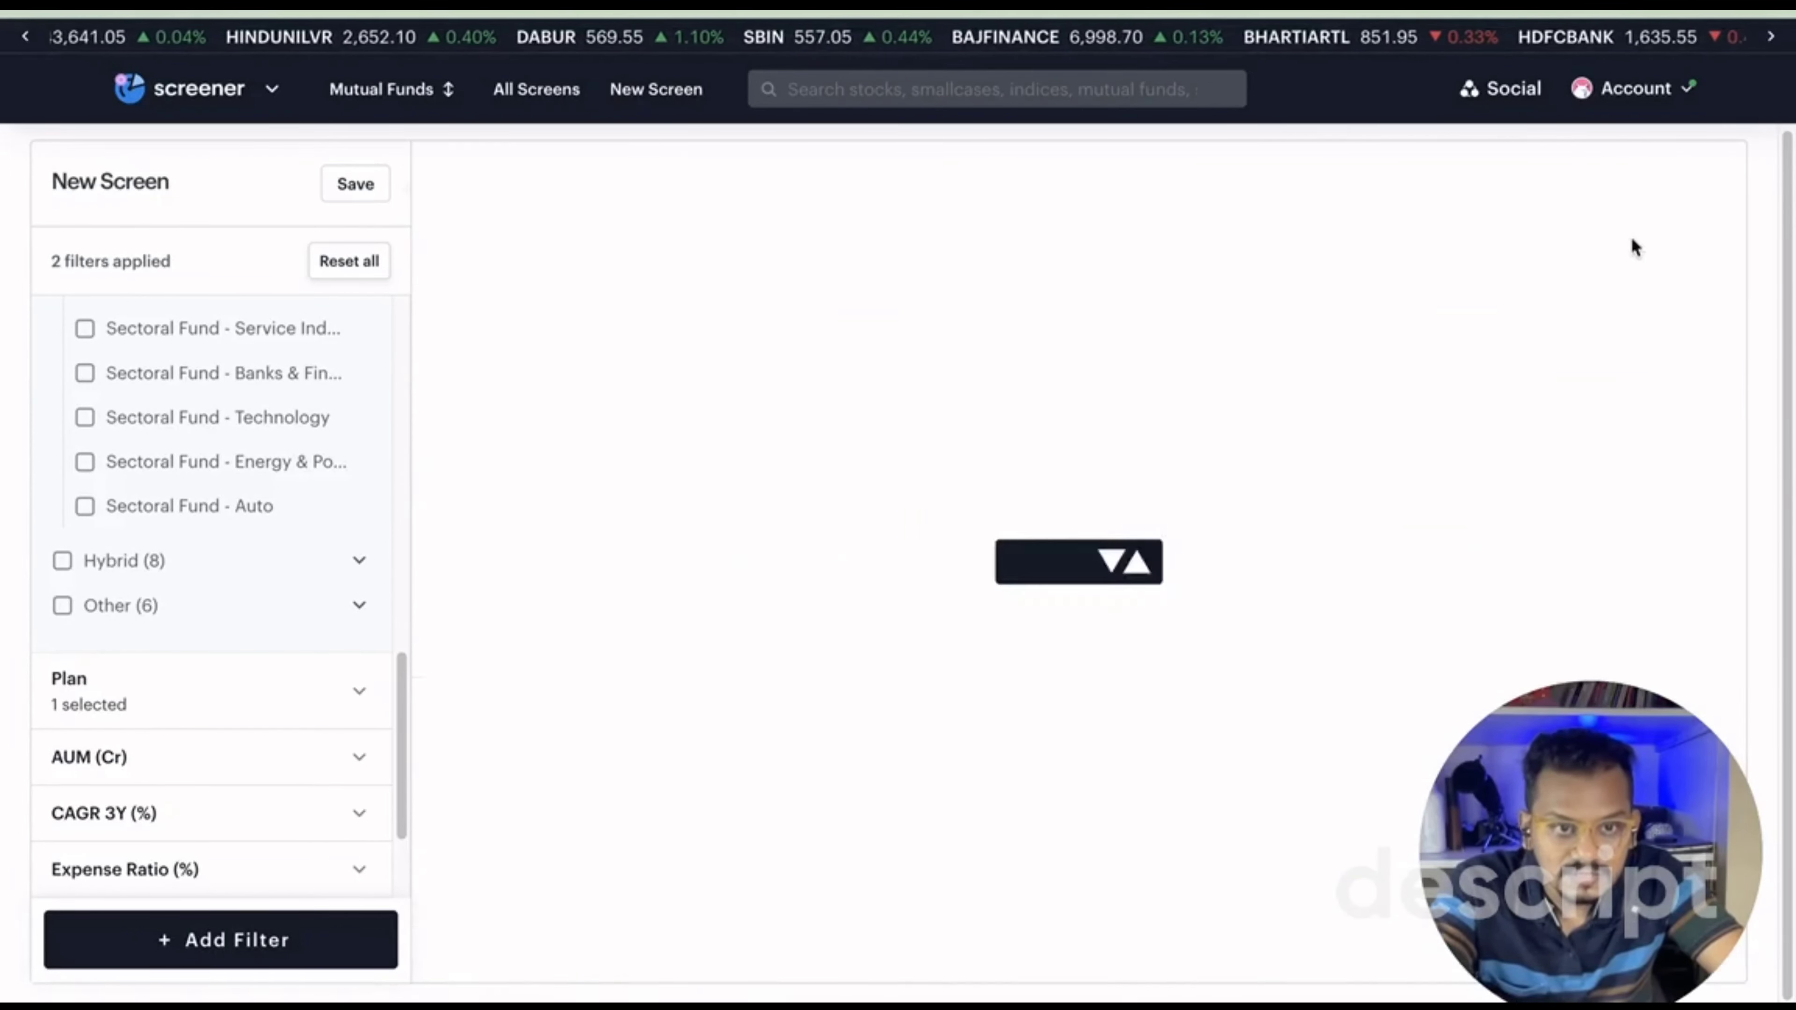
scroll(1439, 548, down, 3)
click(1648, 254)
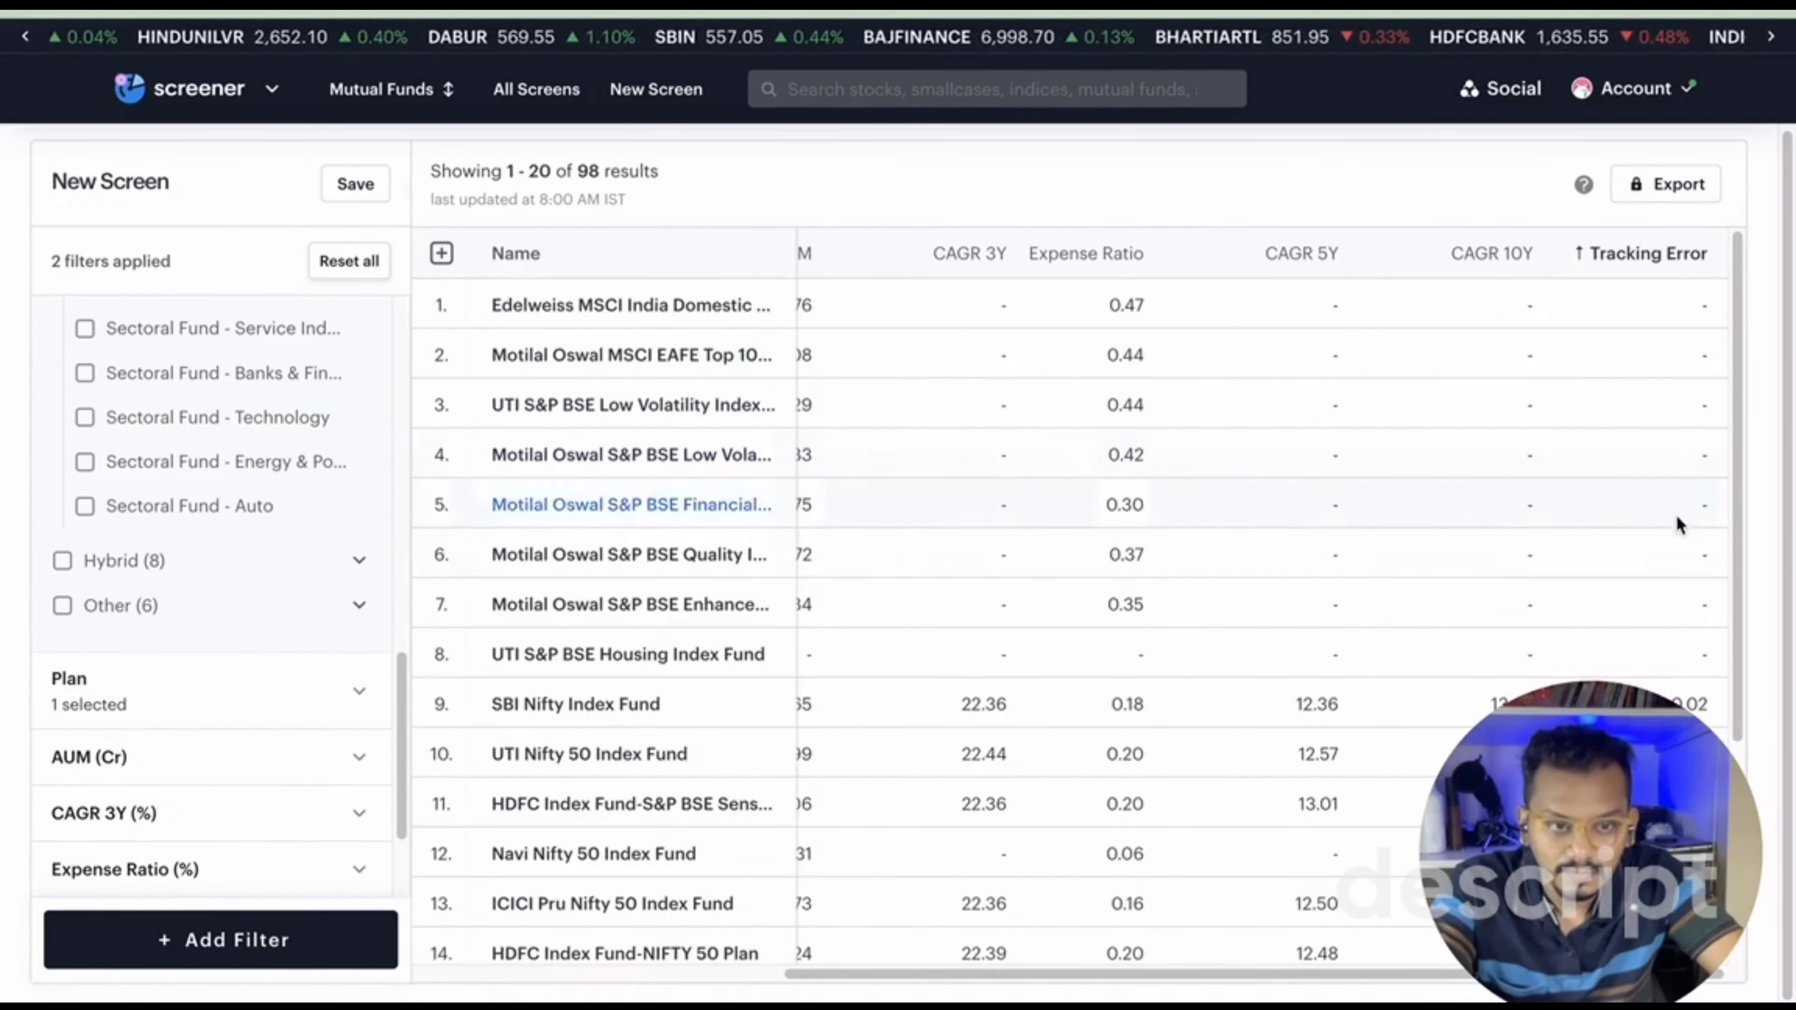
Step: Compare expense ratio, returns and AUM of the lowest-tracking-error funds, including the ICICI Pru Nifty 50 and HDFC NIFTY 50 index funds
scroll(1421, 527, down, 4)
scroll(1423, 525, down, 2)
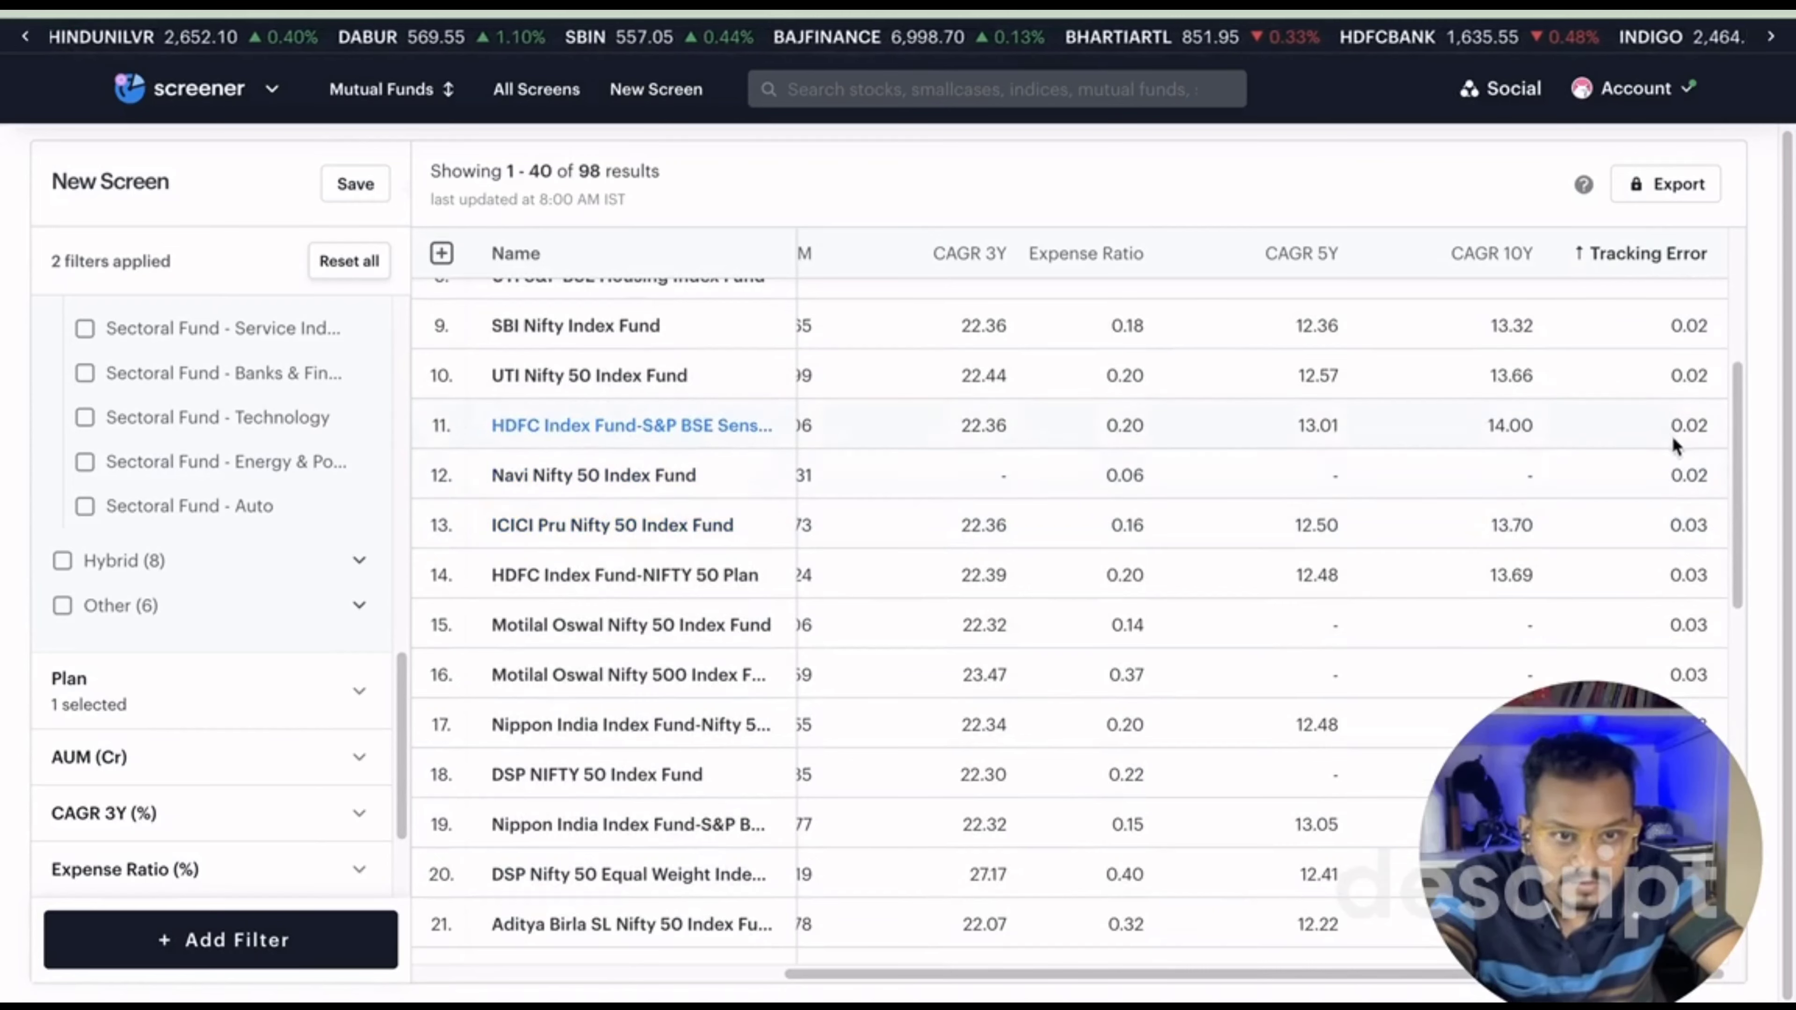
scroll(1630, 545, down, 1)
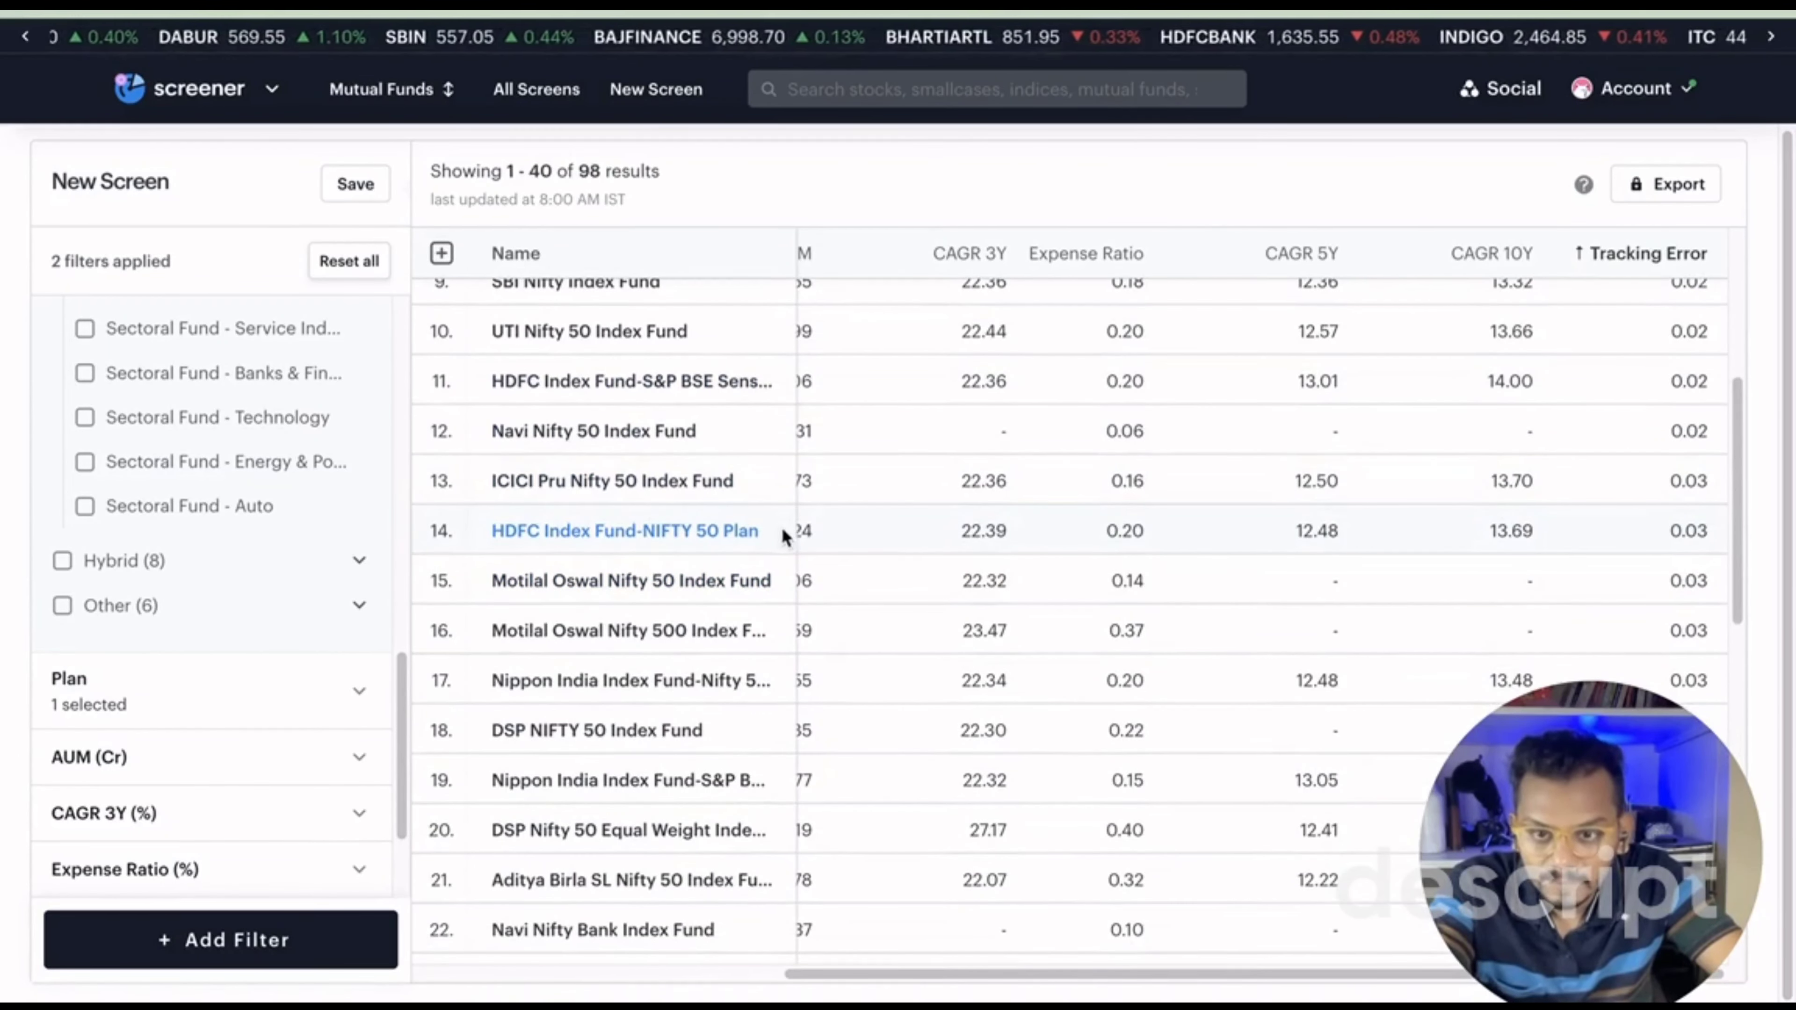
scroll(785, 527, down, 1)
scroll(788, 526, up, 1)
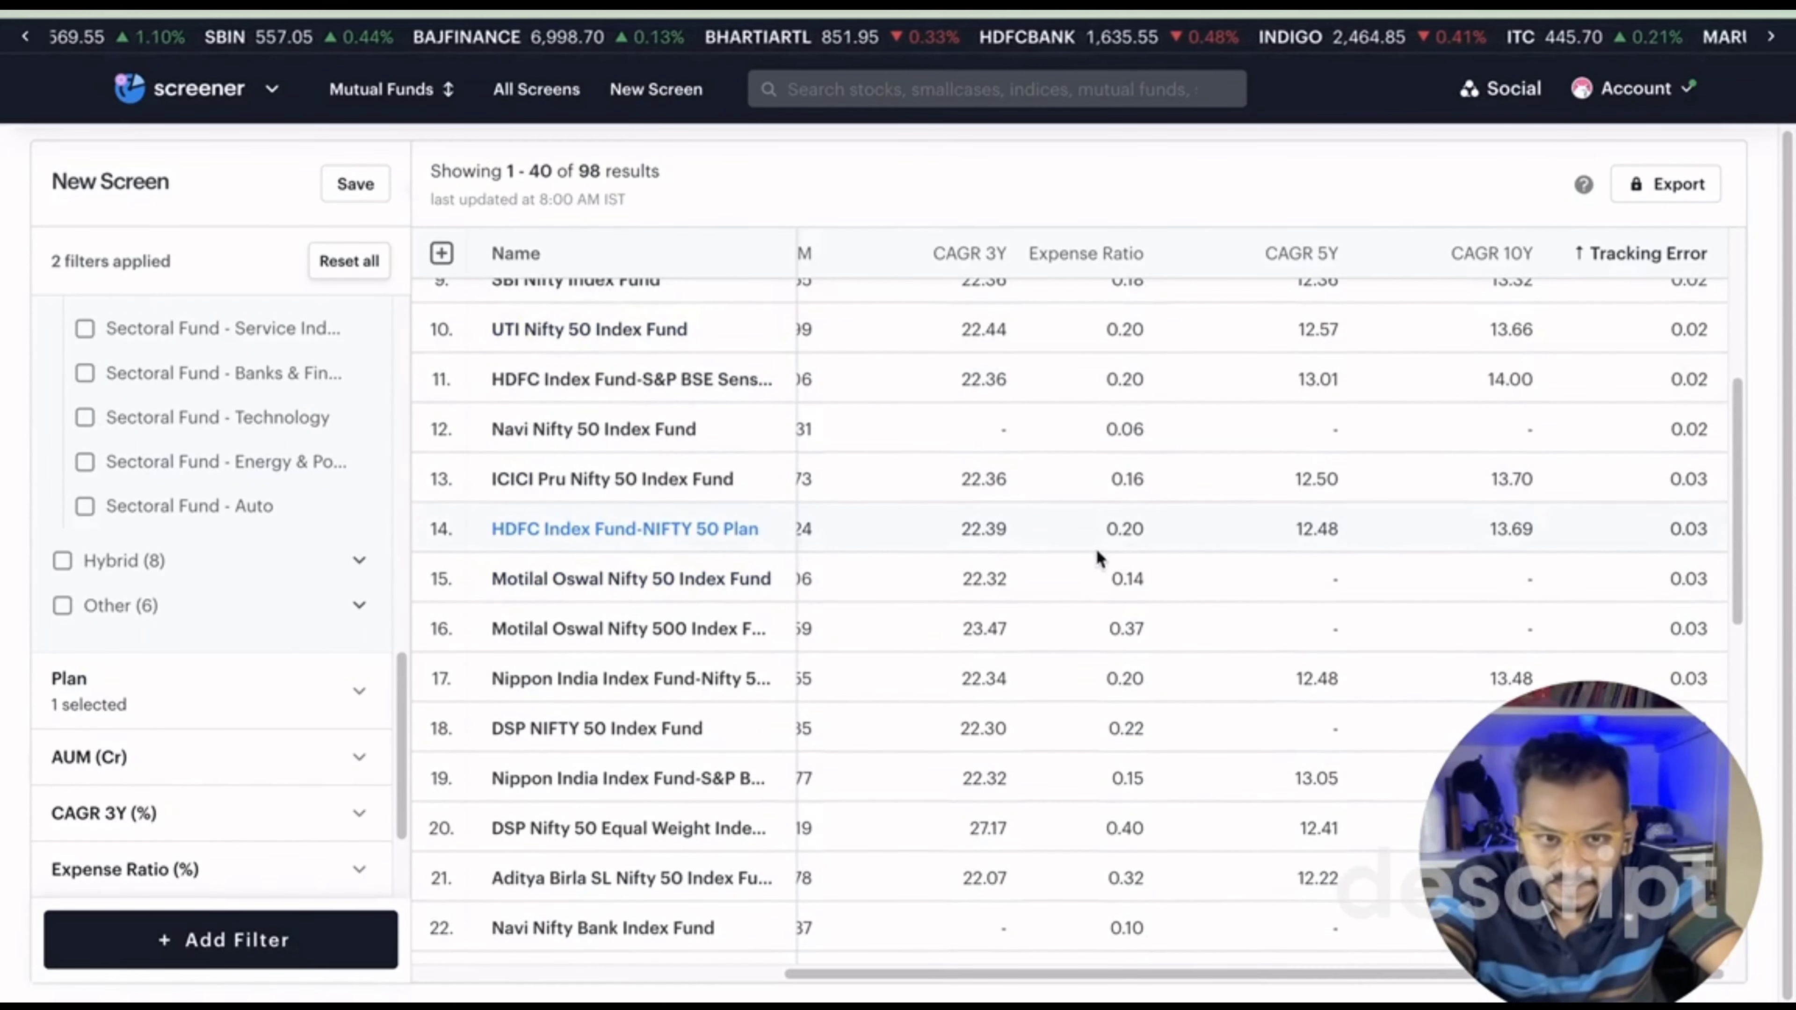
scroll(1347, 616, down, 1)
scroll(1348, 616, down, 1)
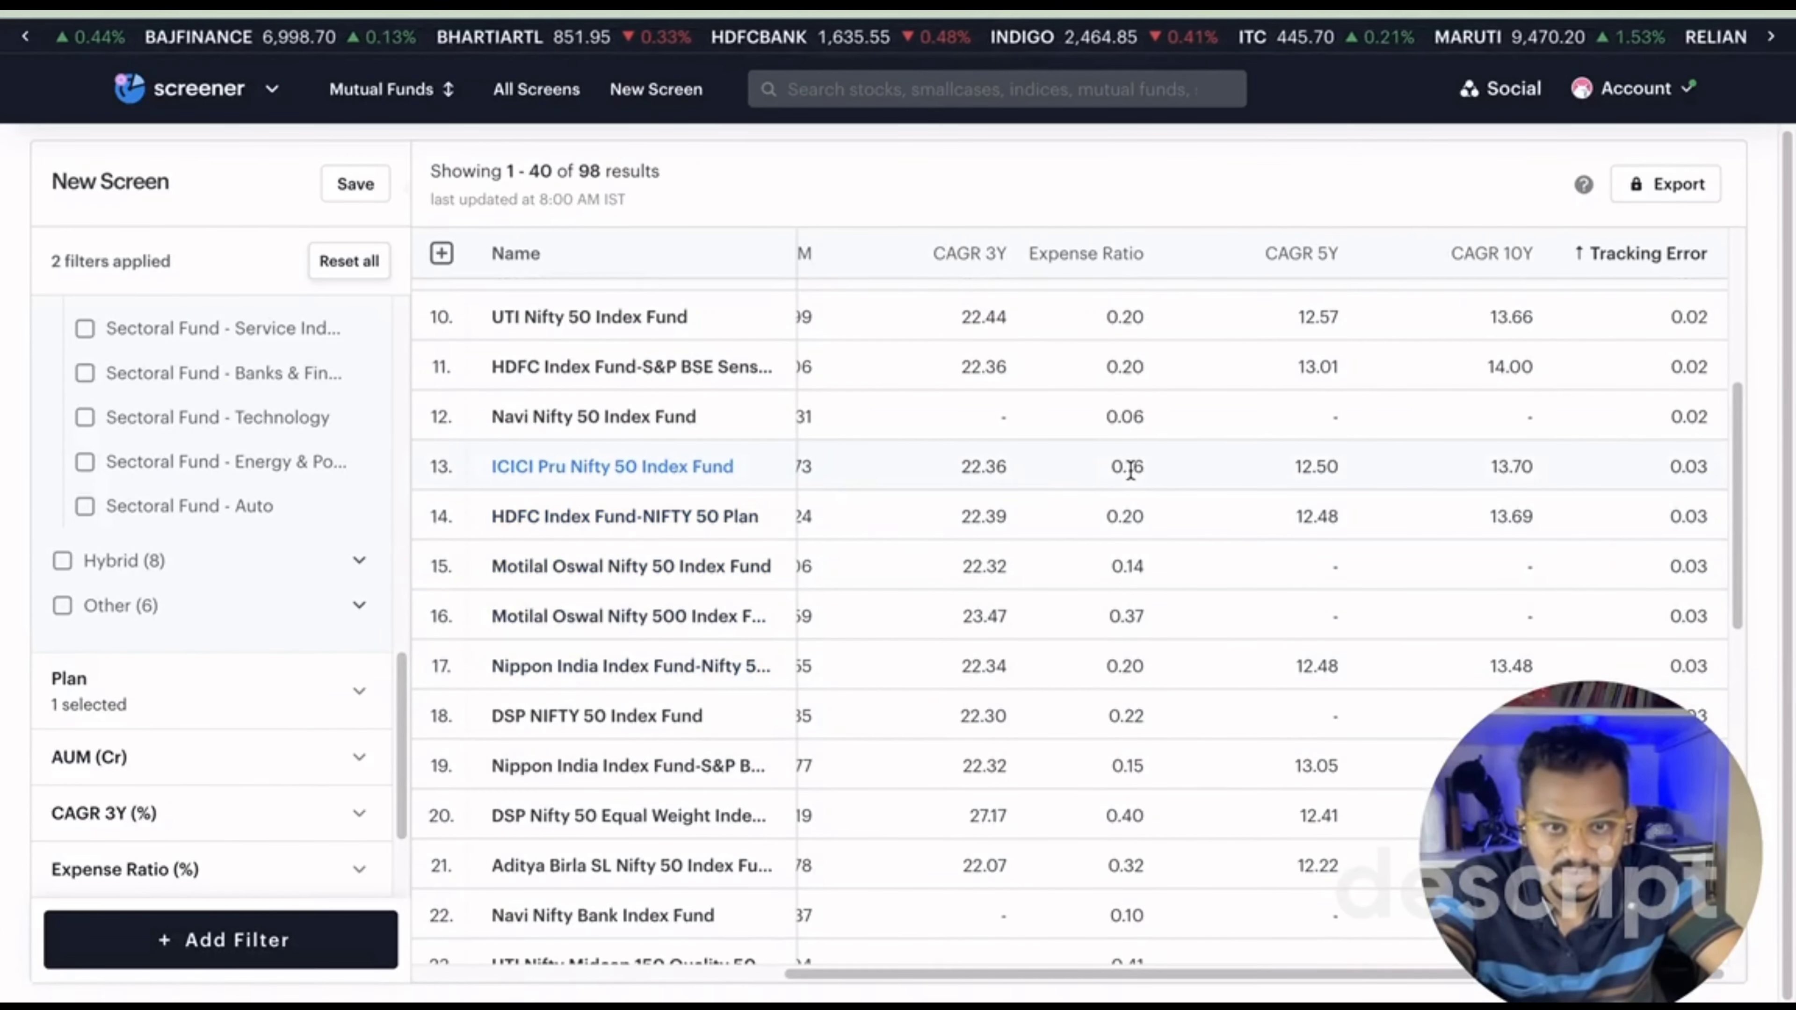
scroll(981, 951, left, 5)
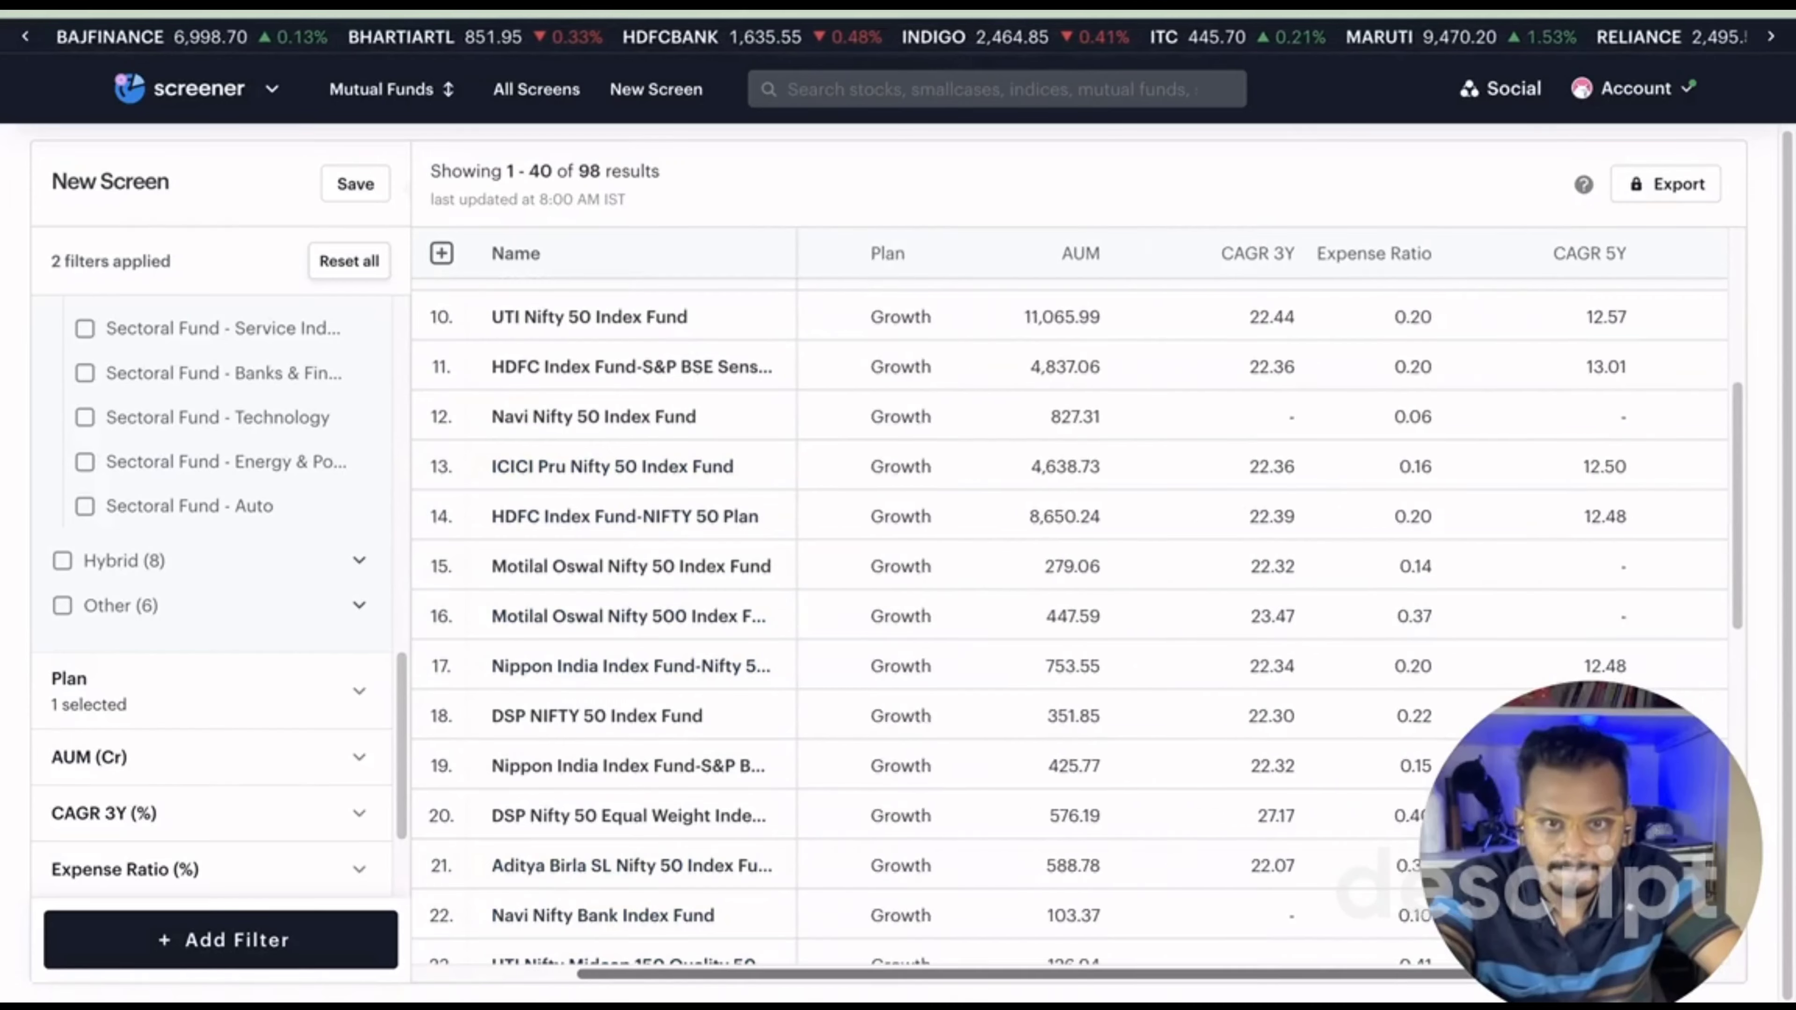